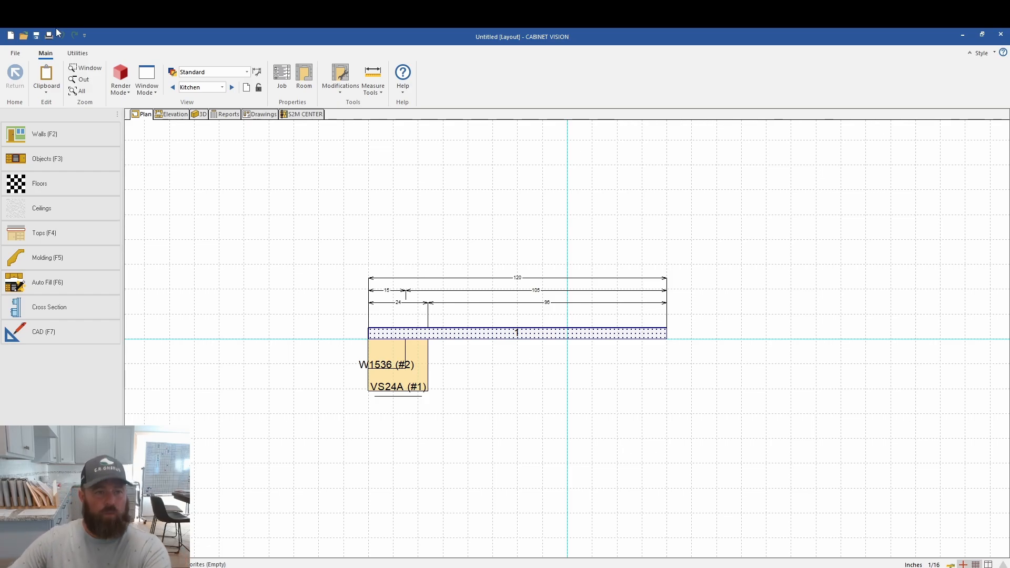
Step: Keep the Kitchen room selected and open the order entry list in the reports
click(222, 87)
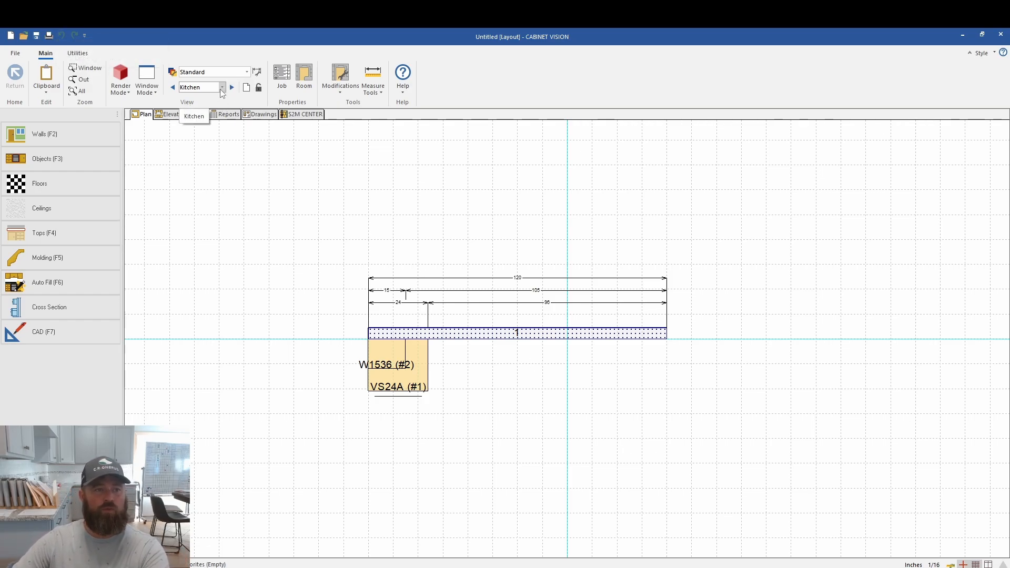
click(215, 112)
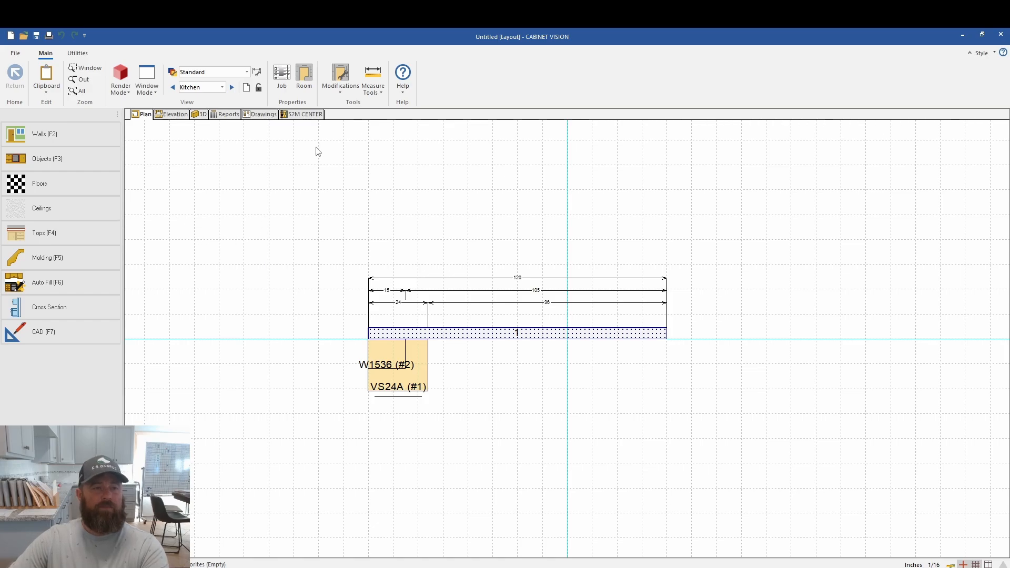
click(230, 116)
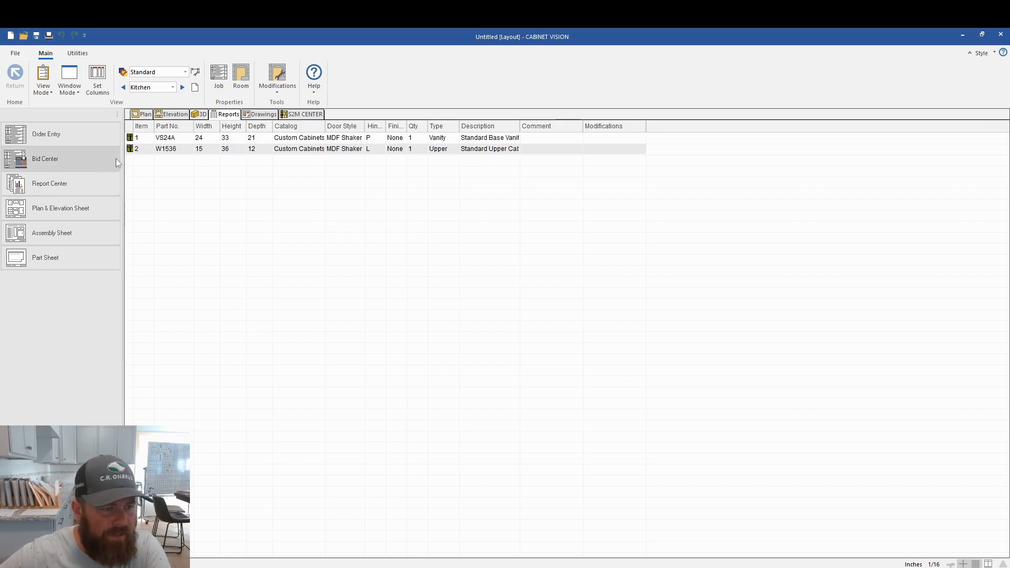
click(47, 138)
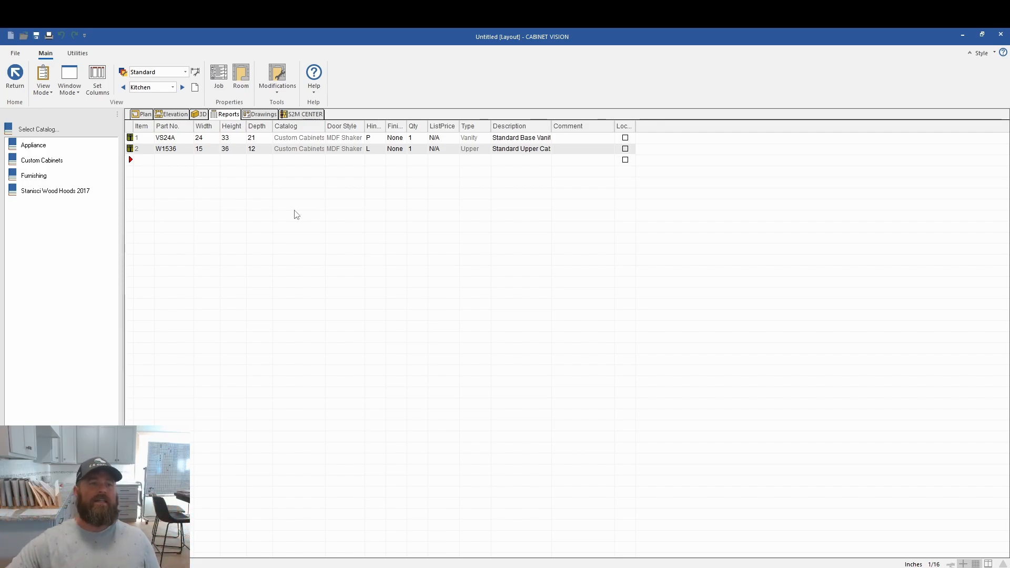
Step: Add a B23 base cabinet from the Custom Cabinets catalog's Library_Base to the Kitchen order
click(55, 165)
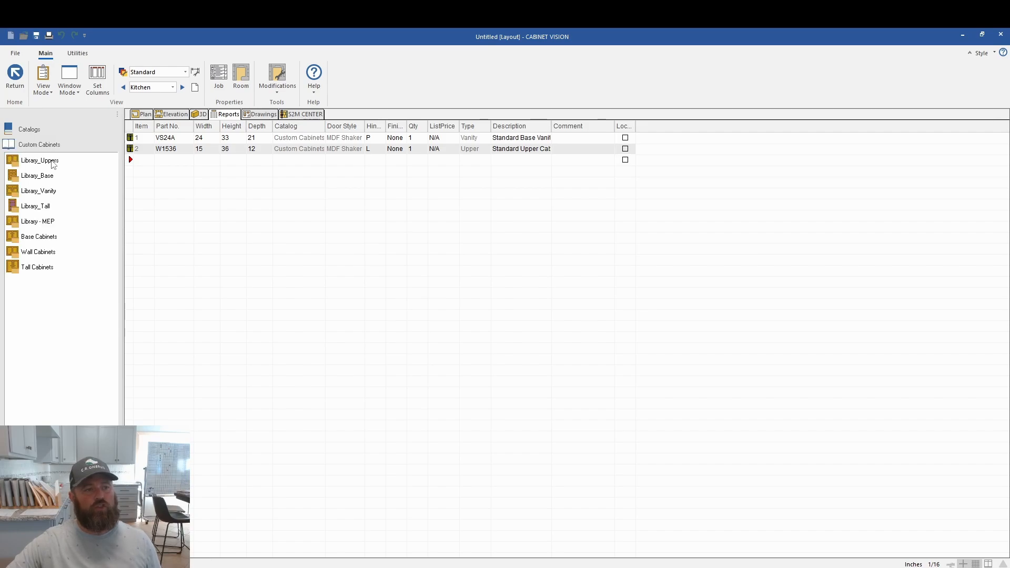
click(47, 179)
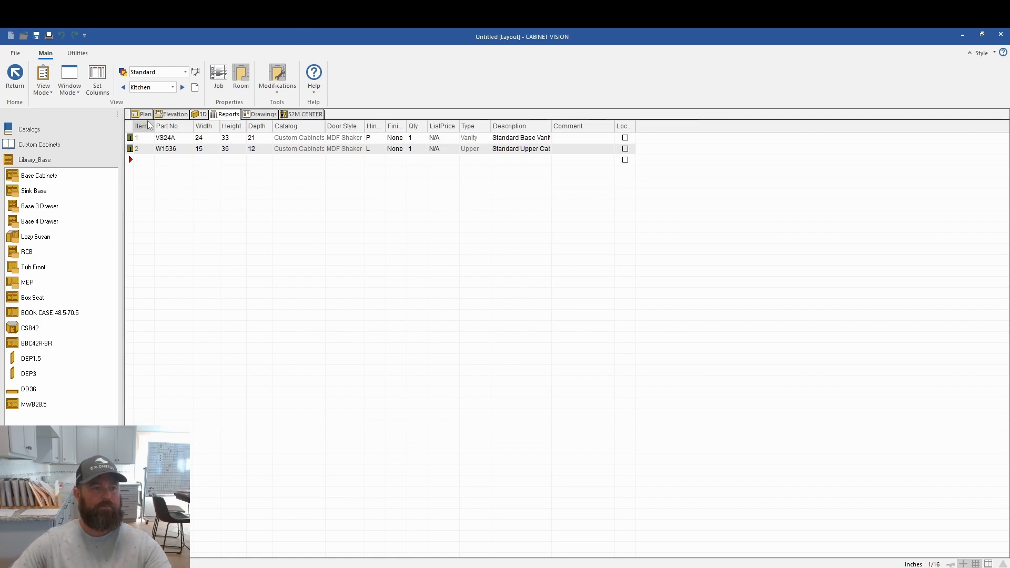
click(47, 178)
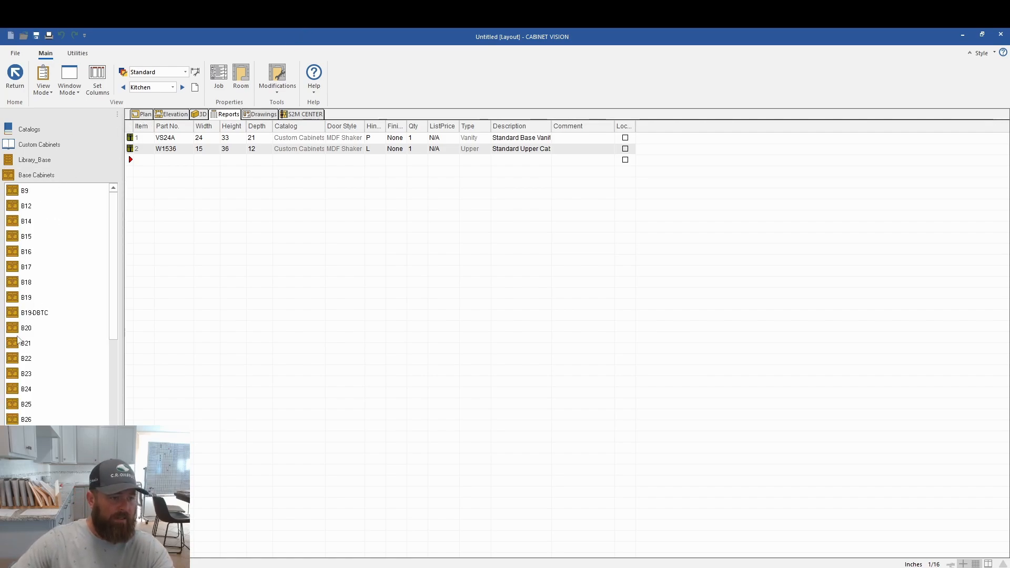
drag(34, 379, 162, 166)
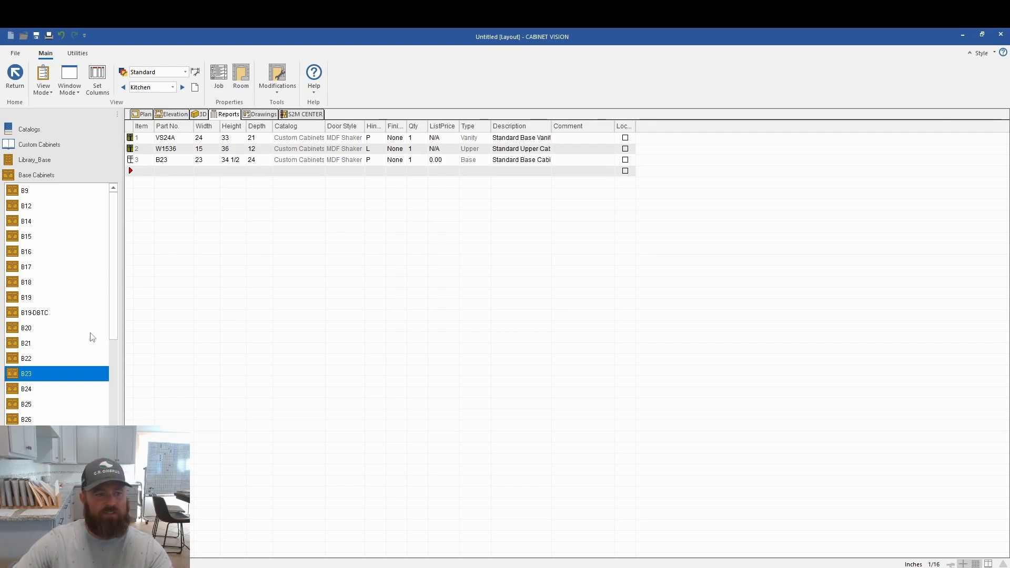
Step: Add a W1842 upper cabinet from the Wall 42 Tall group of Library_Uppers to the Kitchen order
click(28, 407)
click(41, 160)
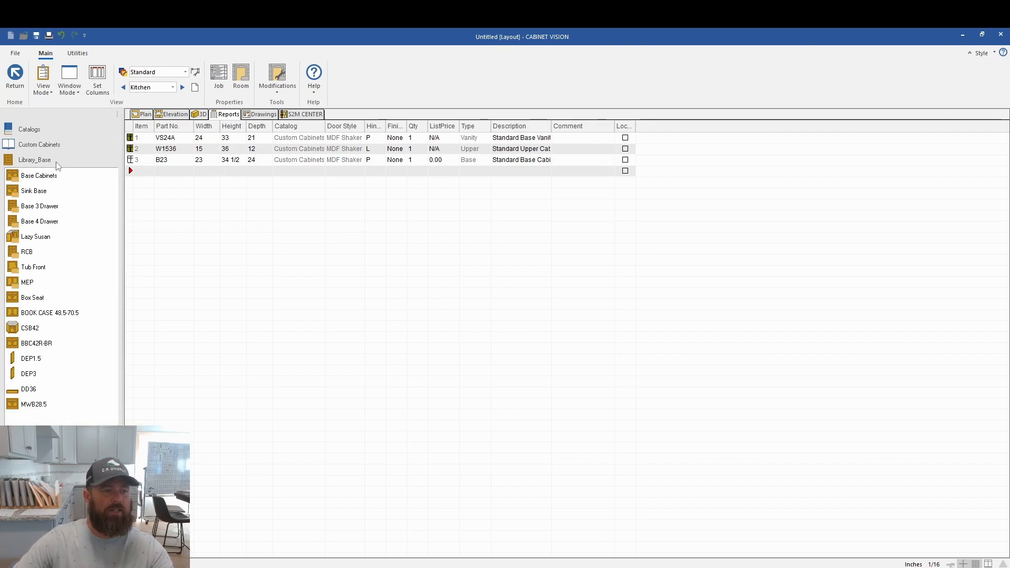
click(52, 177)
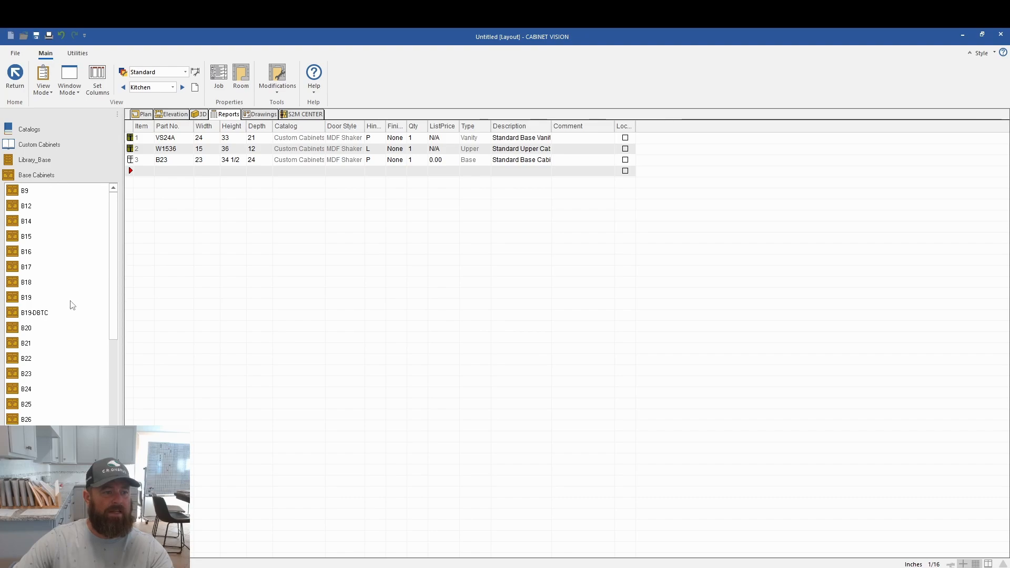
click(57, 161)
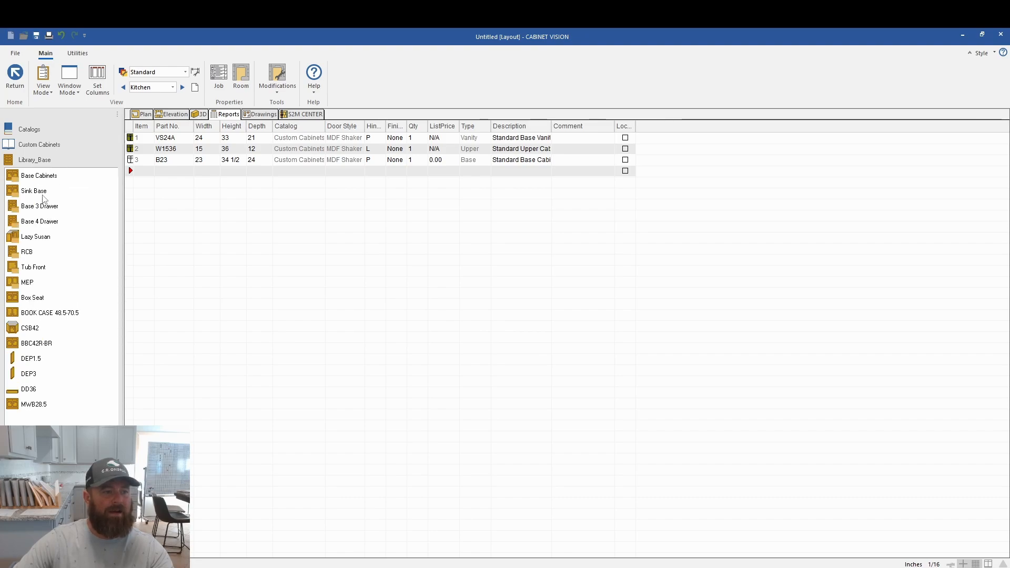
click(46, 145)
click(49, 163)
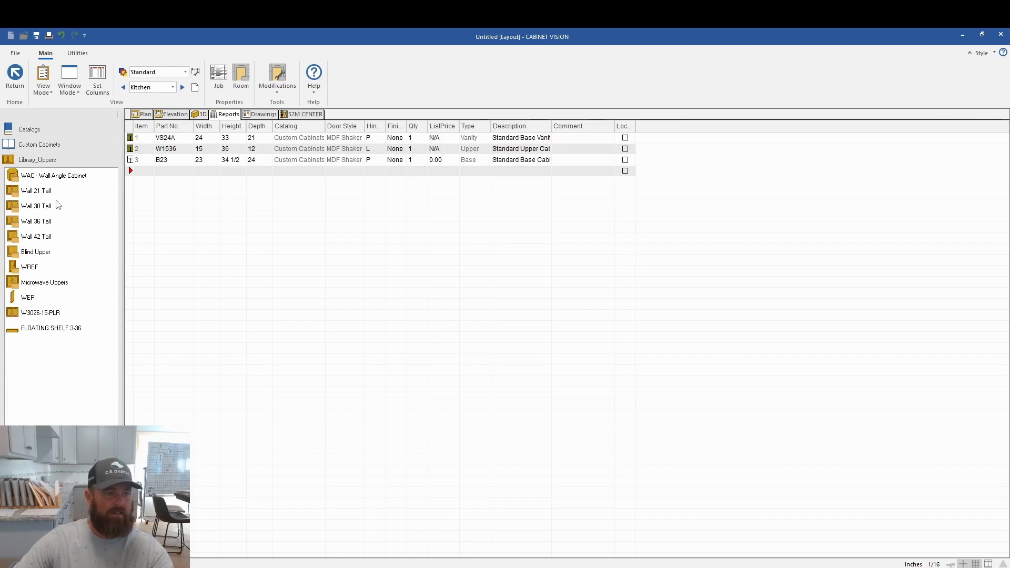
click(51, 236)
click(35, 222)
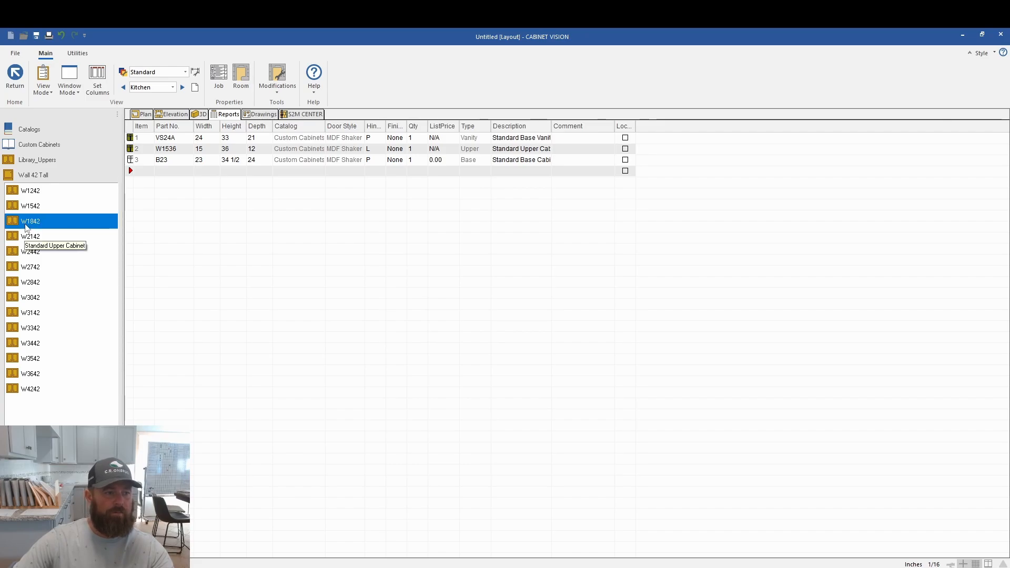
drag(35, 224, 158, 183)
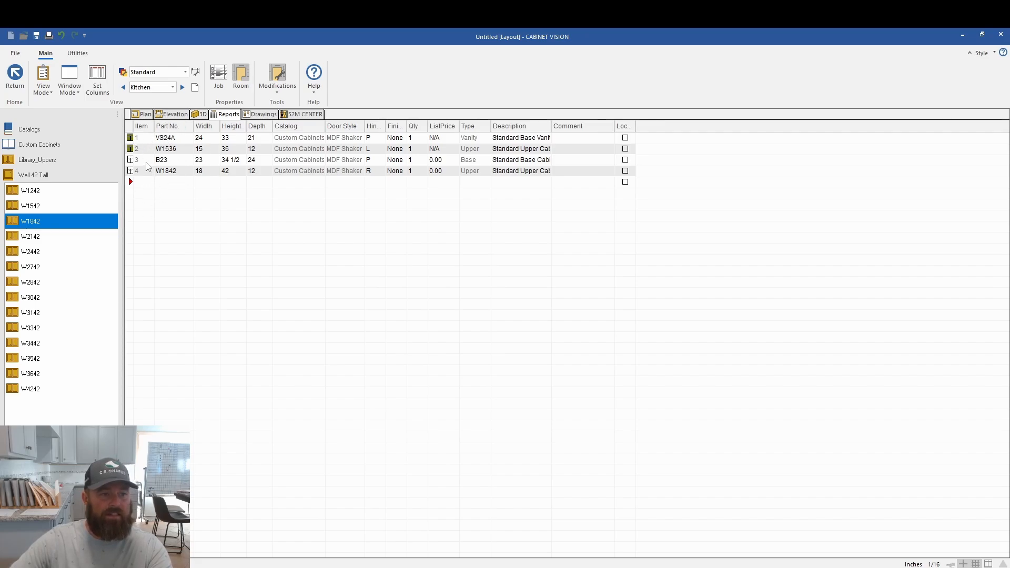
Step: Check the Kitchen plan and wall elevation for the ordered cabinets and return to the order list
click(144, 115)
click(172, 116)
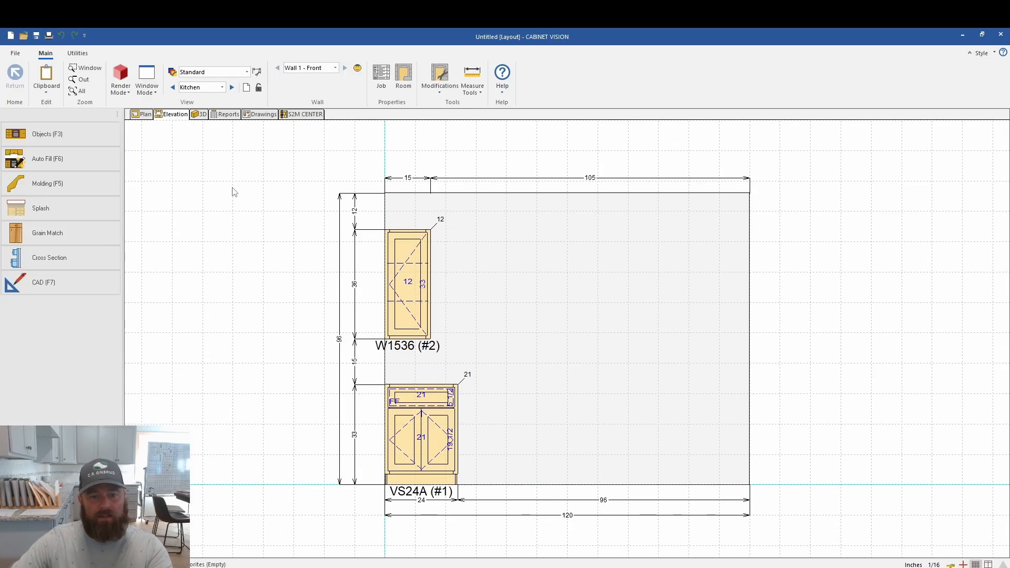
click(223, 116)
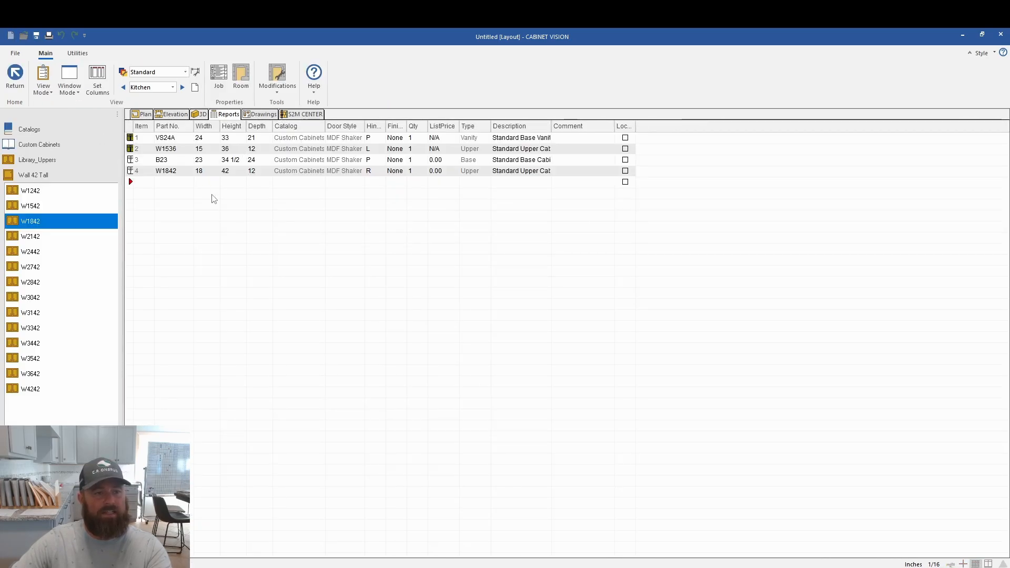
Step: Delete the B23 and W1842 cabinets from the Kitchen order list
double_click(163, 160)
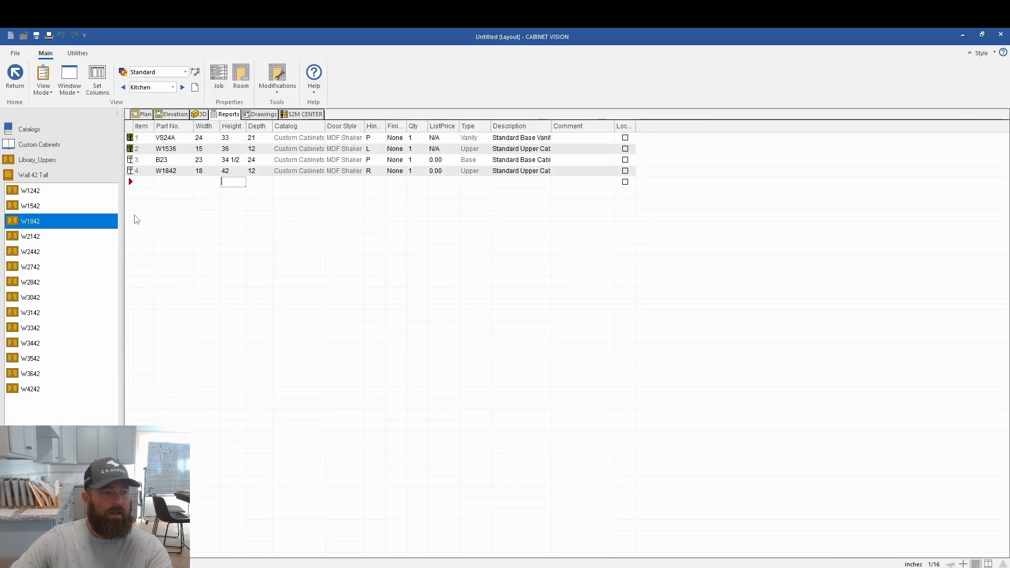
right_click(169, 160)
click(151, 151)
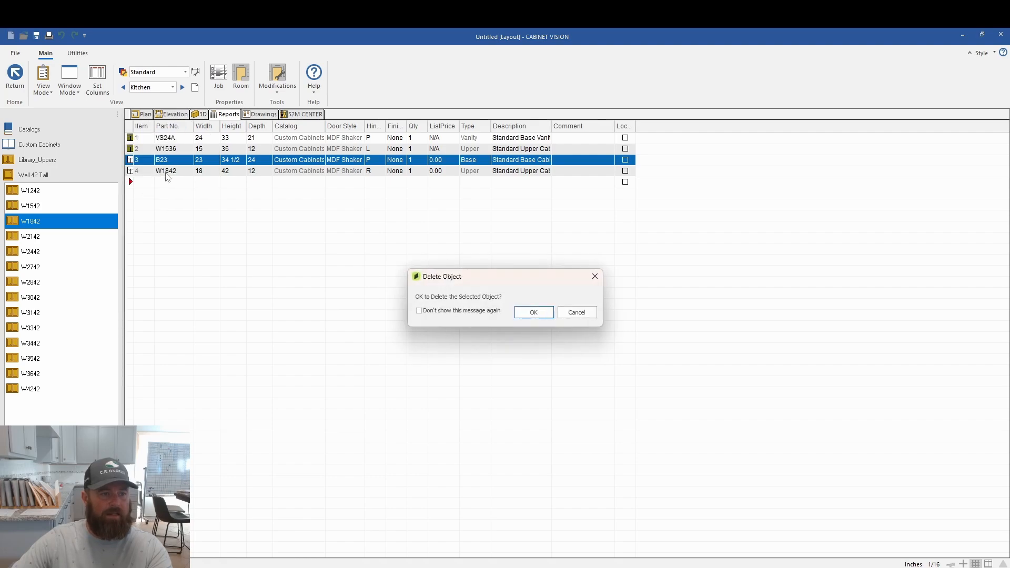
click(531, 311)
right_click(163, 164)
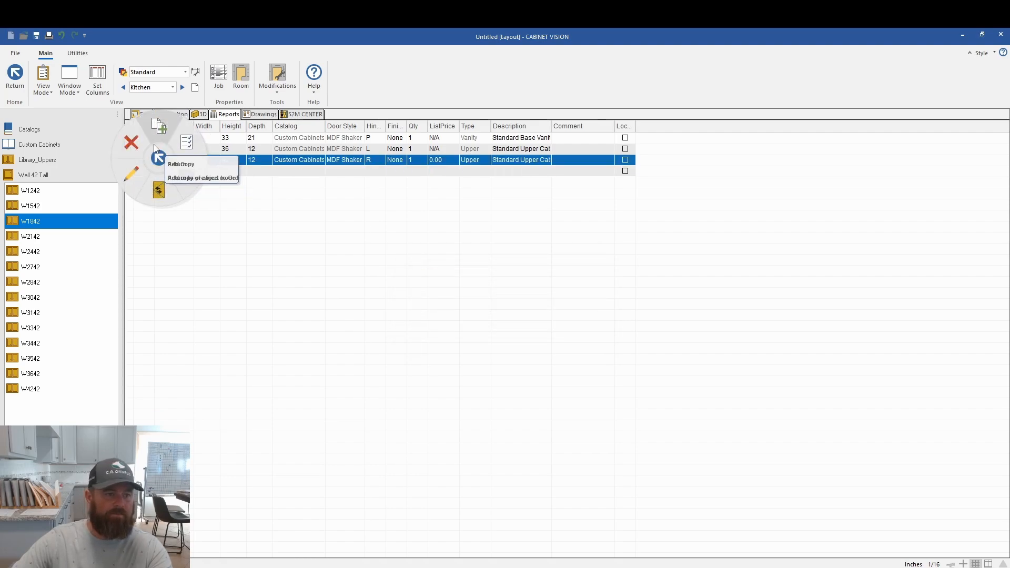
click(143, 154)
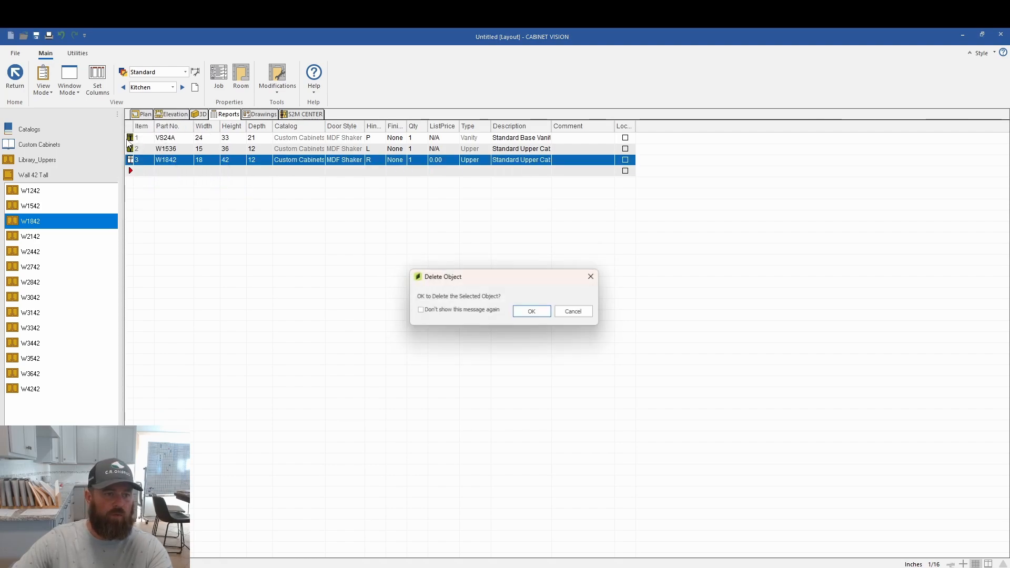
click(524, 313)
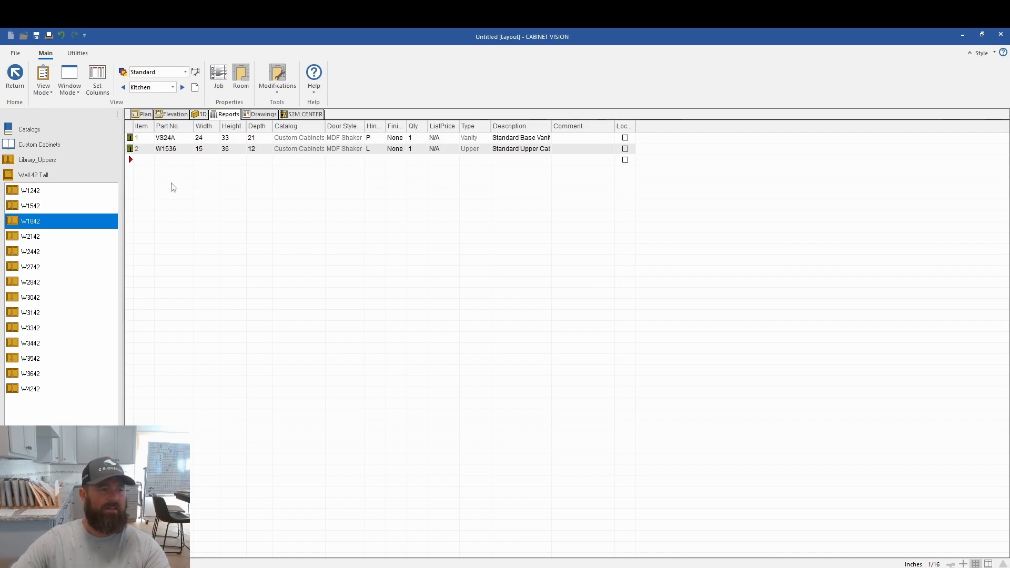
Step: Leave order entry, view the Bid Center and return to the main reports page
click(15, 80)
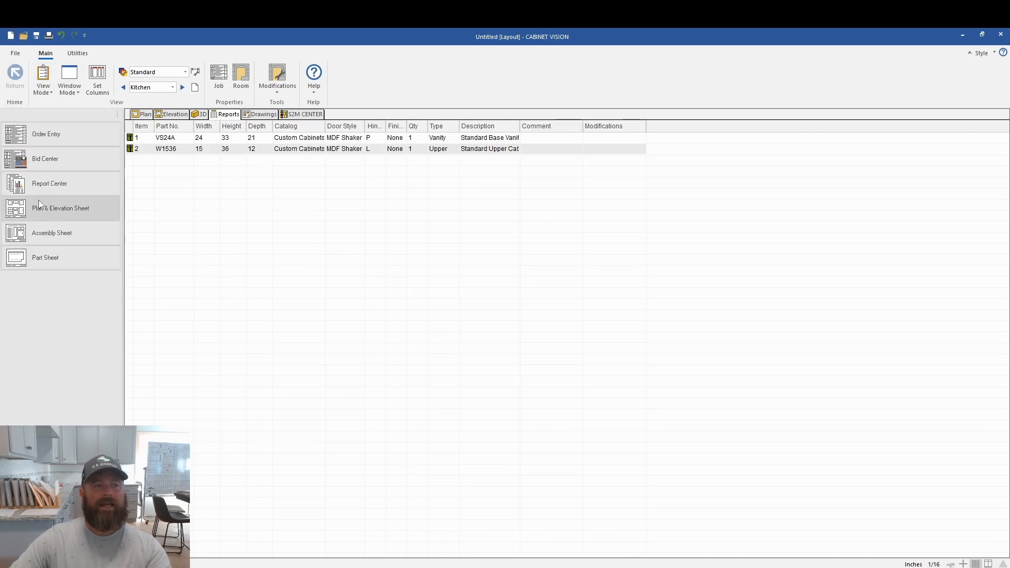
click(57, 163)
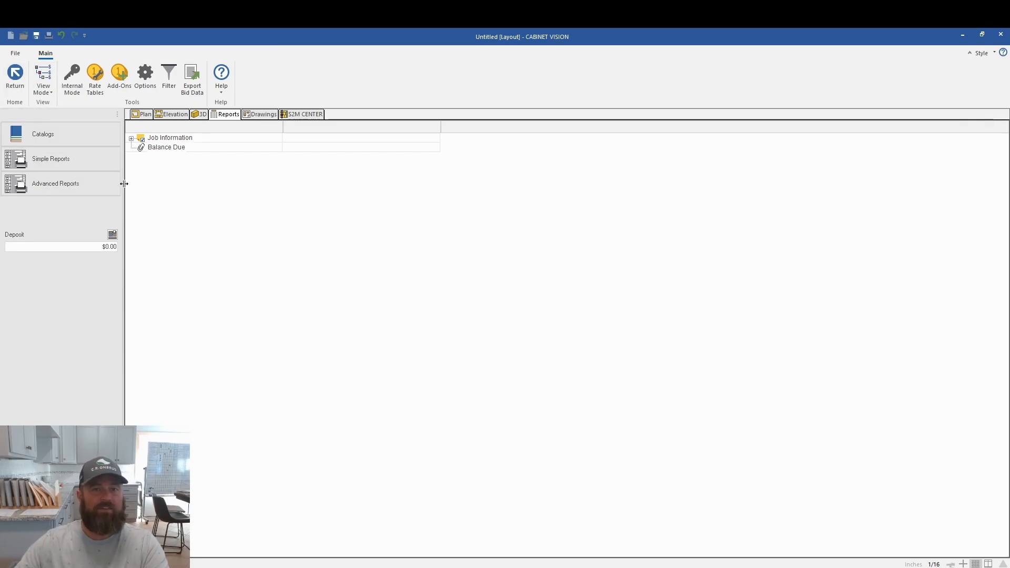
click(15, 74)
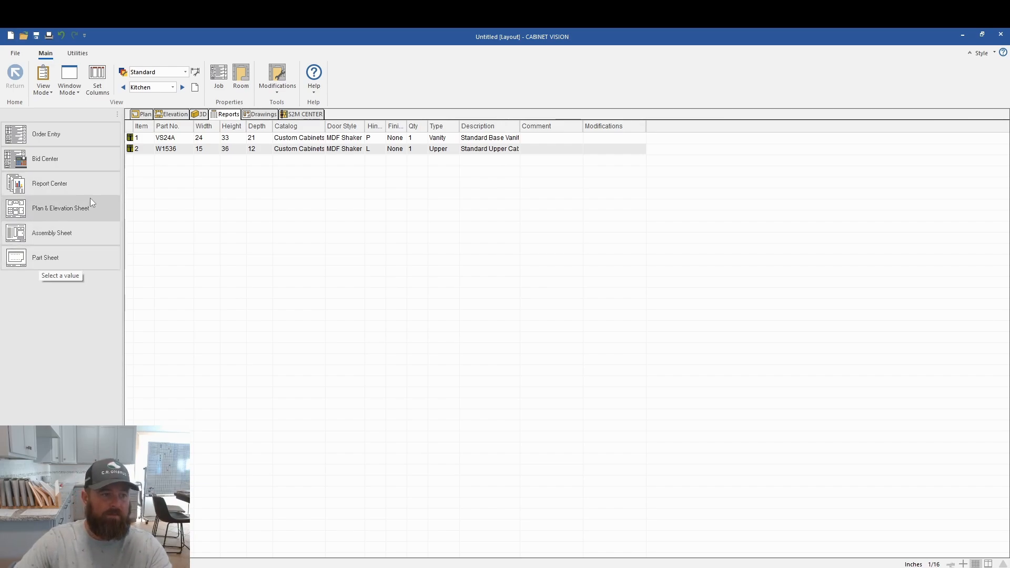
Step: Open the Report Center and display the Cabinet List report from the KBC Reports group
click(47, 187)
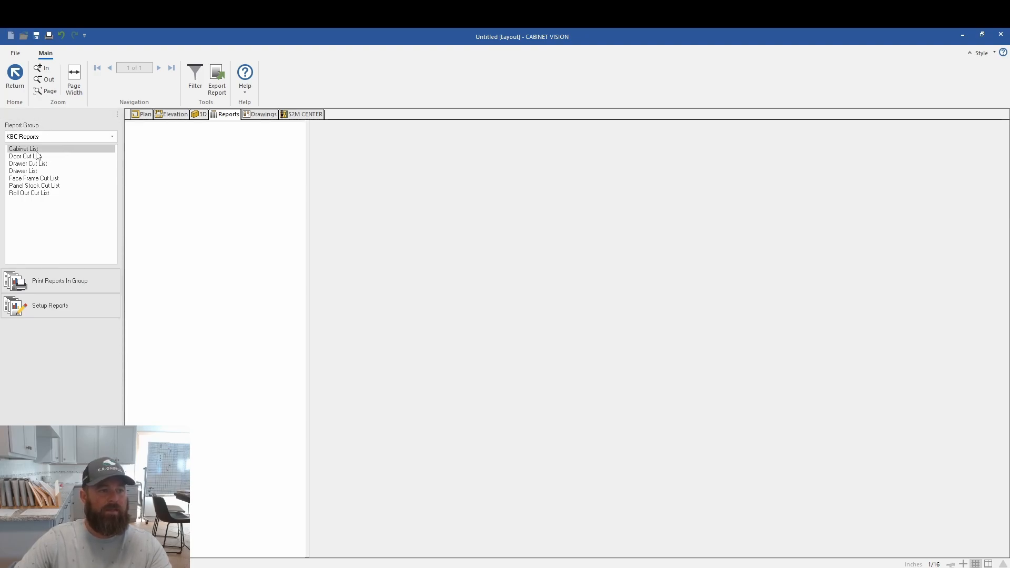
click(68, 137)
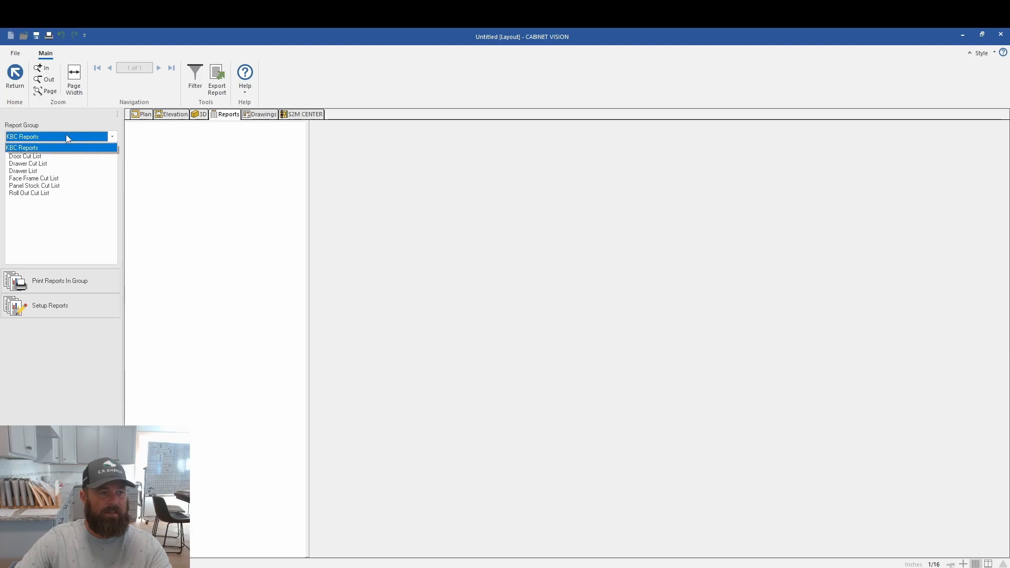
click(113, 142)
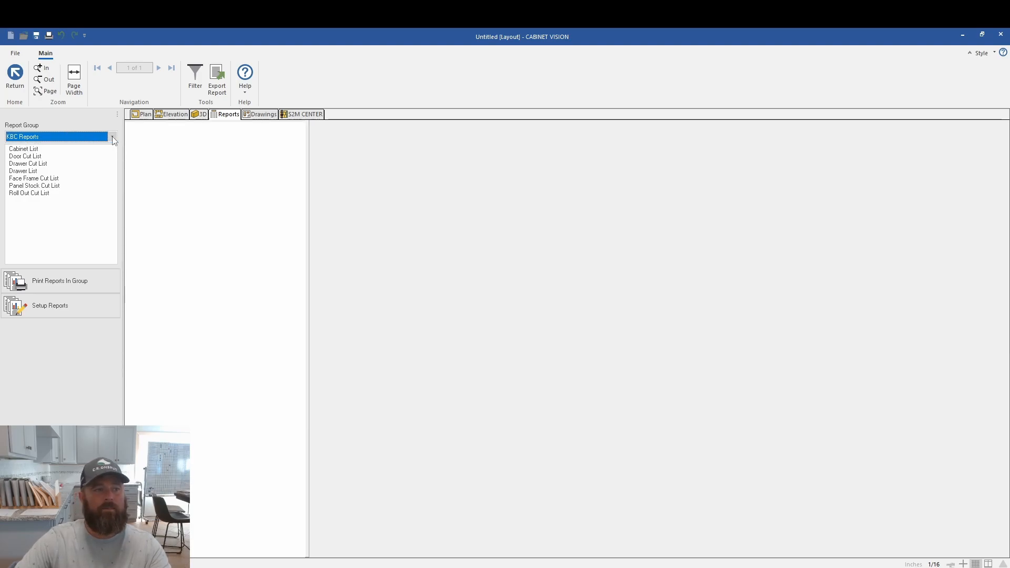
click(39, 152)
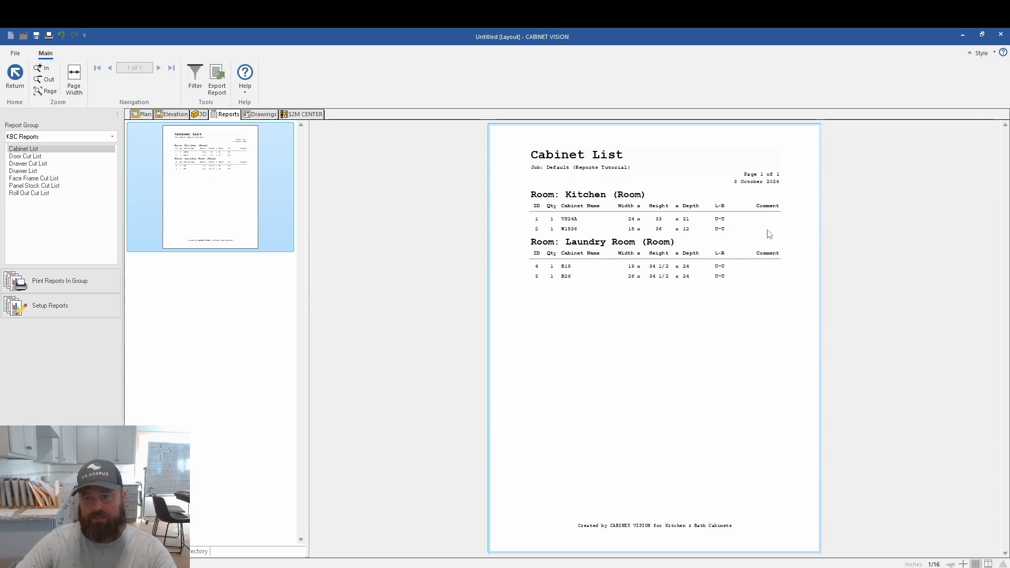
Step: Add the comment "Paint the bottom" to the W1536 upper cabinet's assembly properties in the wall elevation
click(143, 115)
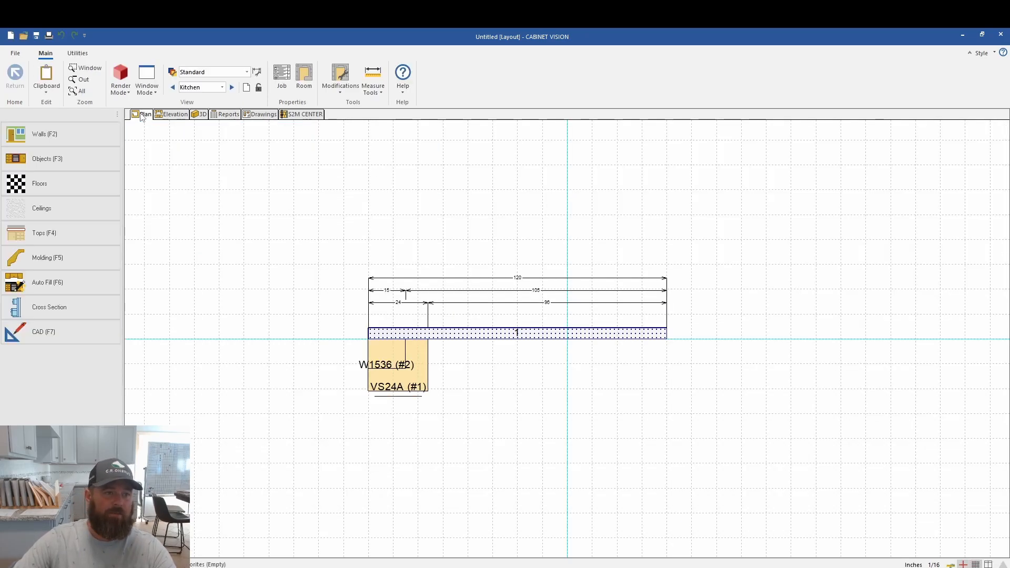
double_click(414, 337)
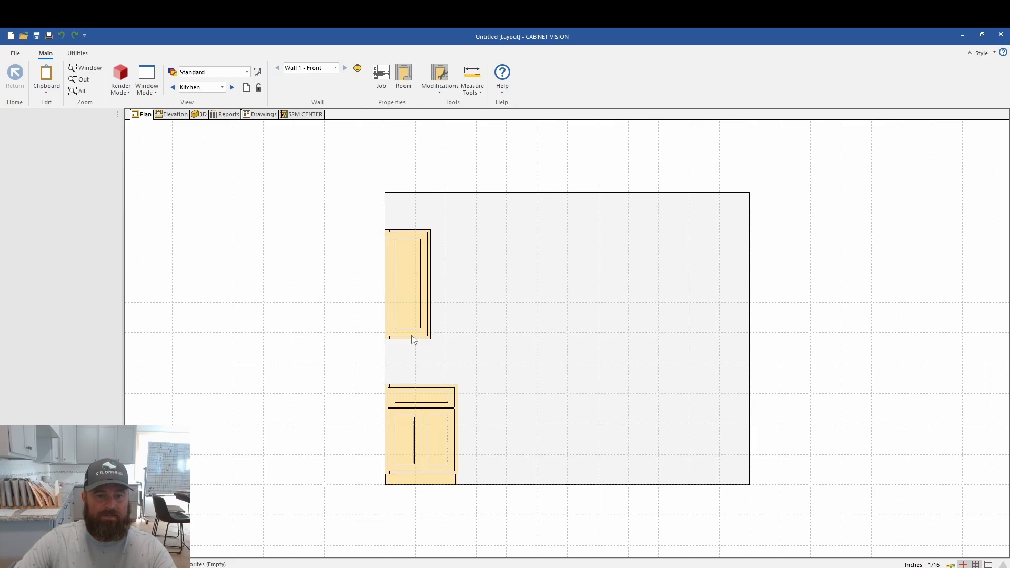
right_click(405, 289)
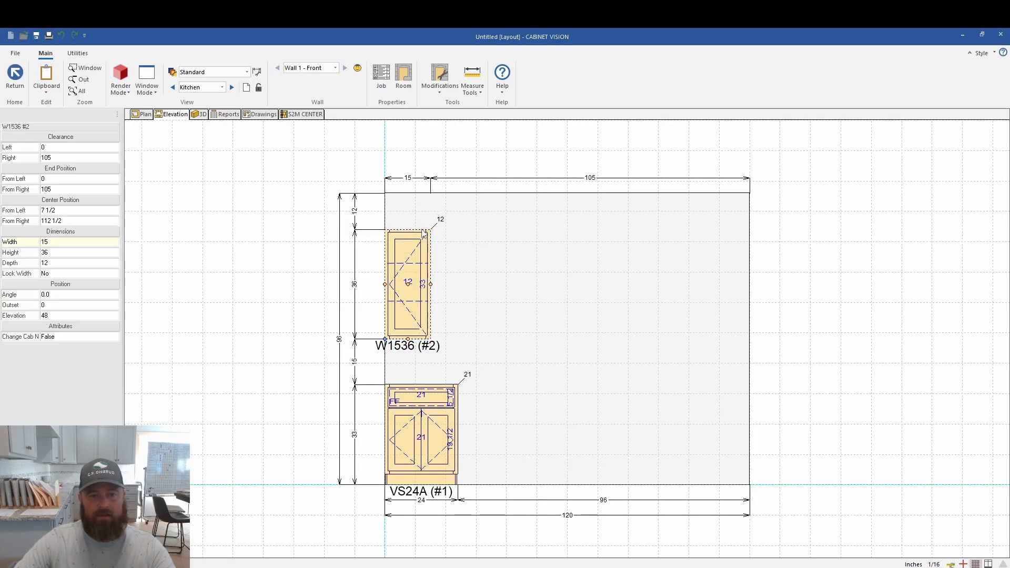
double_click(424, 233)
click(438, 223)
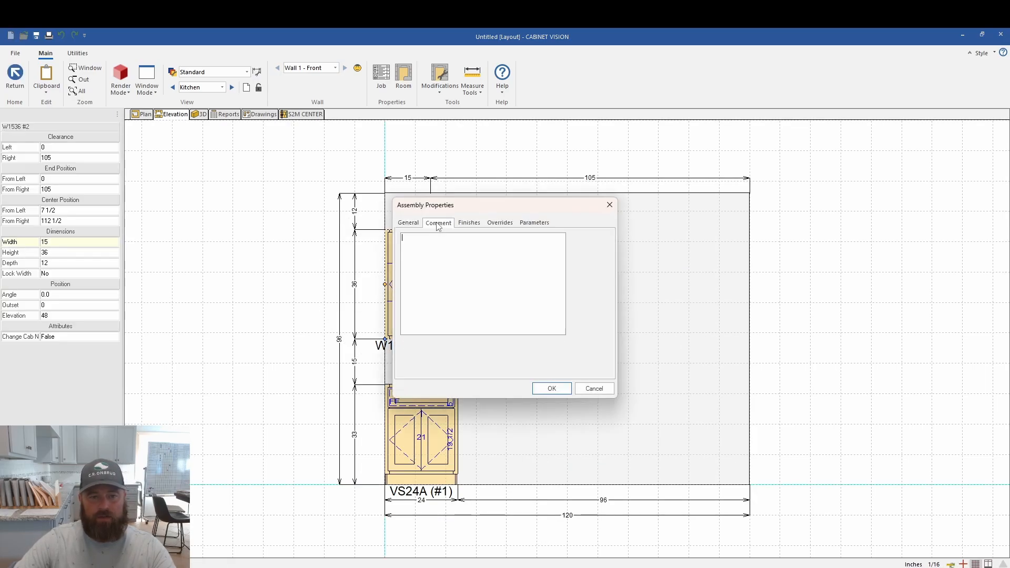
click(460, 274)
text(Paint)
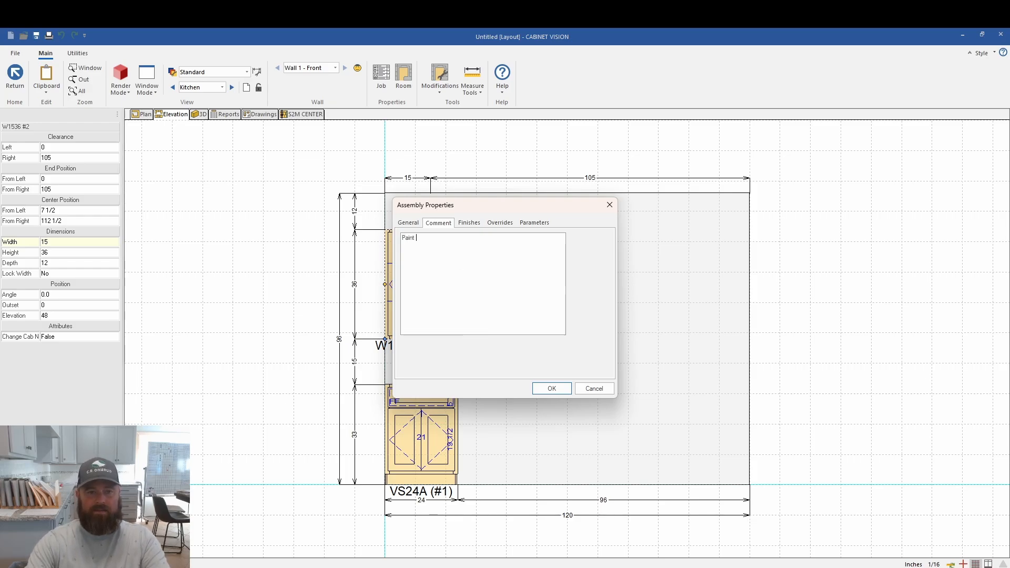
text( the bottom)
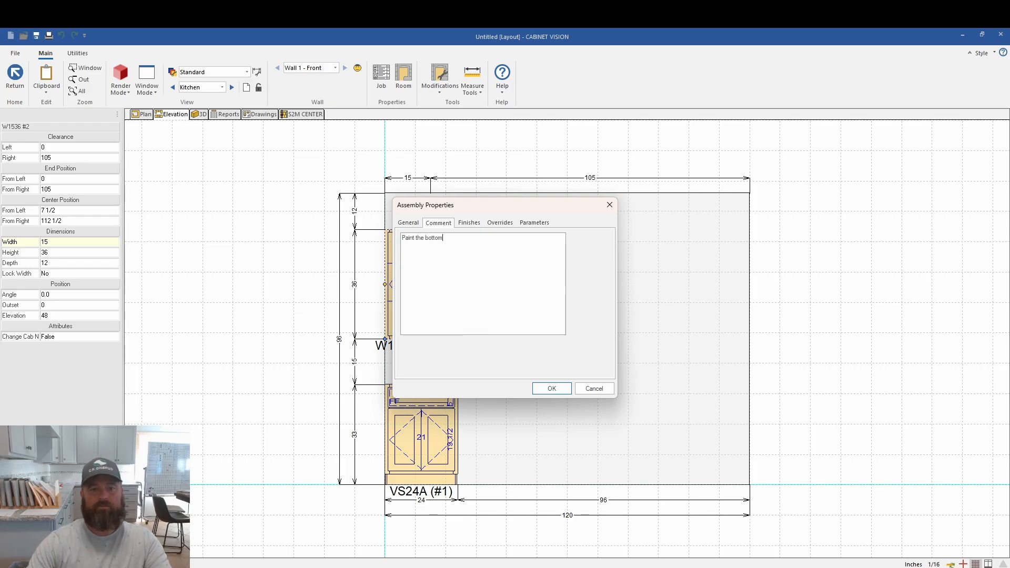
click(549, 391)
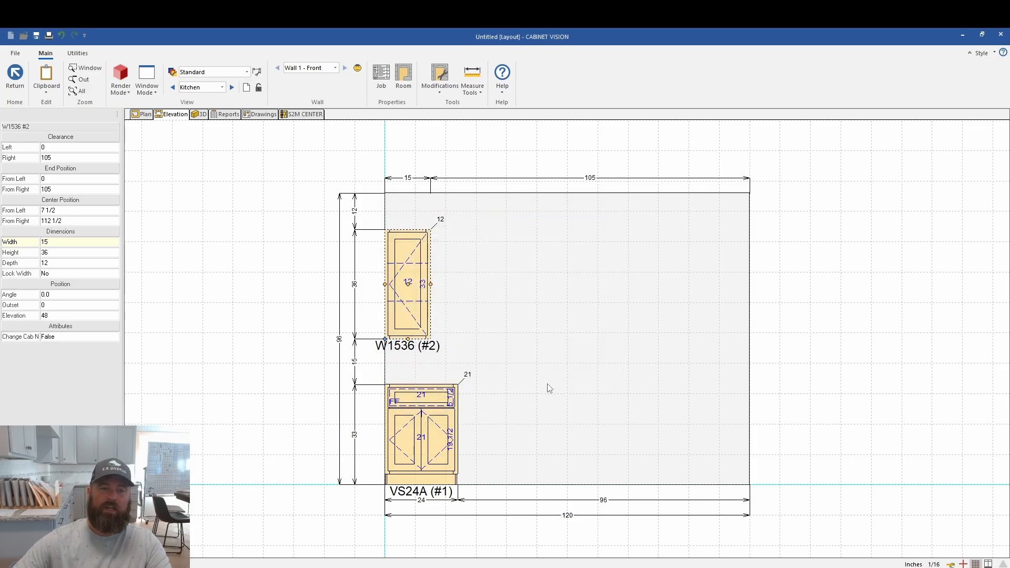
Step: Return from the elevation to the Report Center and display the Cabinet List report again
click(227, 115)
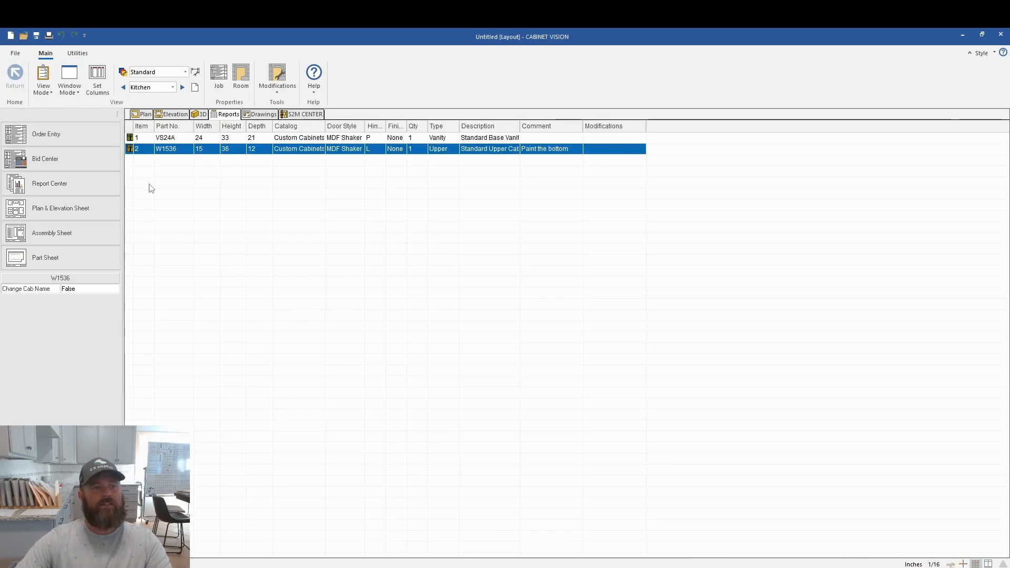
click(43, 188)
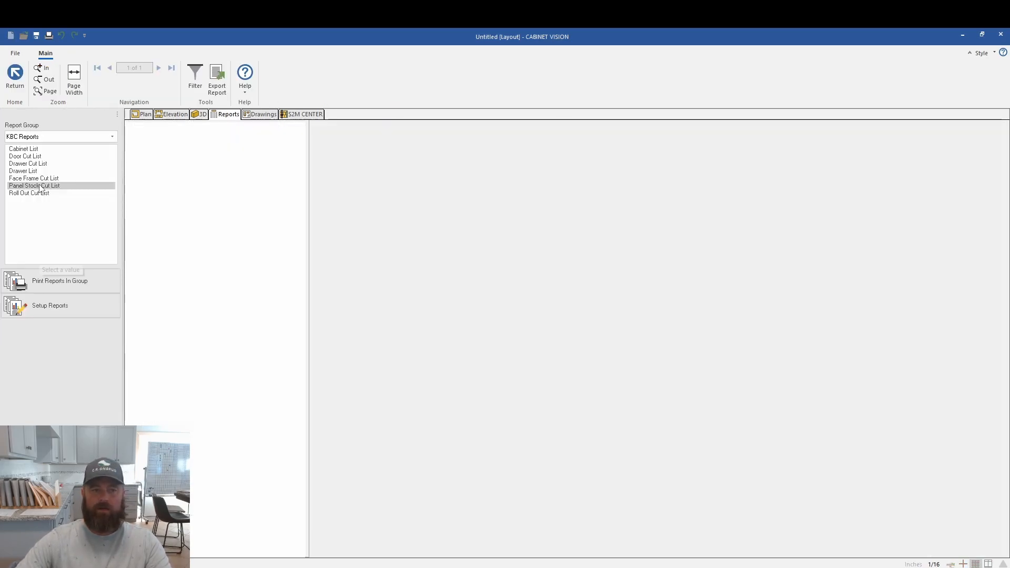
click(24, 149)
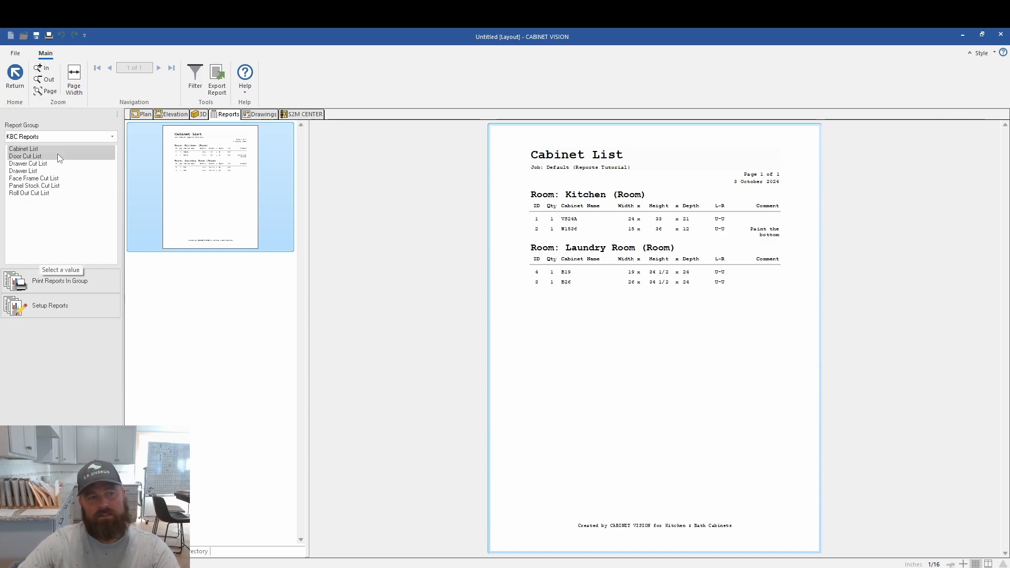
Step: View the Face Frame Cut List, Panel Stock Cut List, Drawer List and Drawer Cut List reports in turn
click(46, 181)
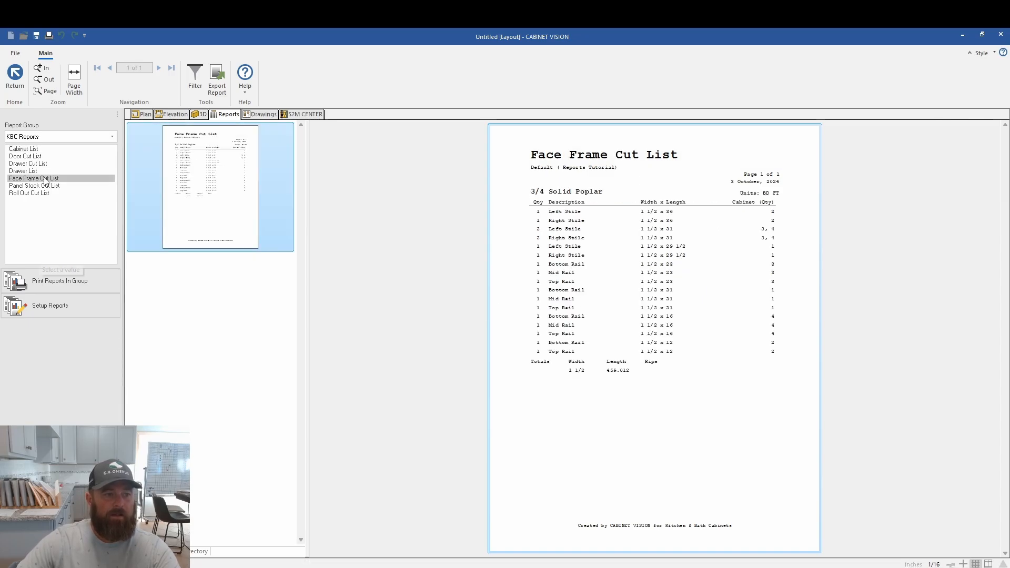
click(42, 187)
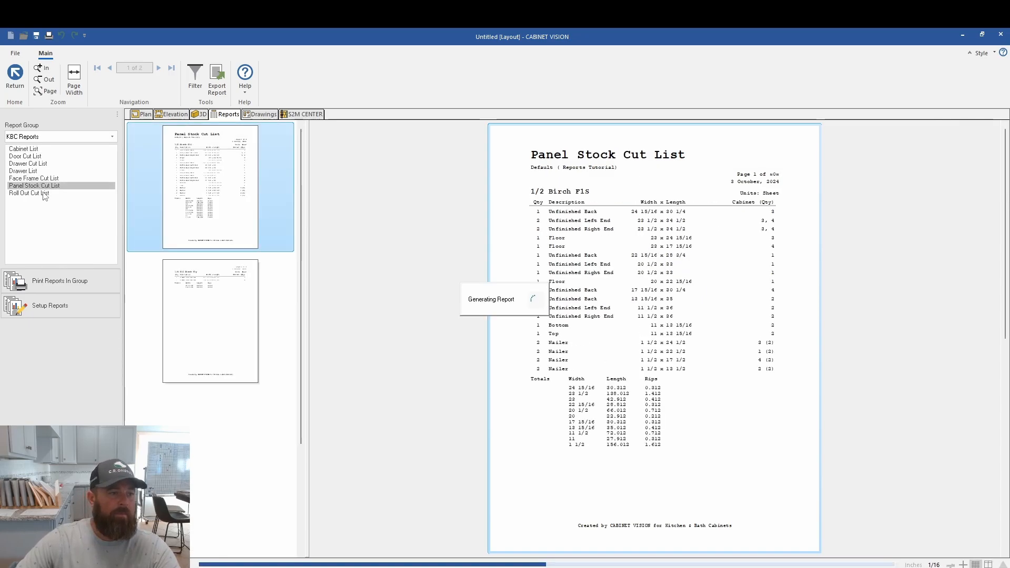
click(33, 172)
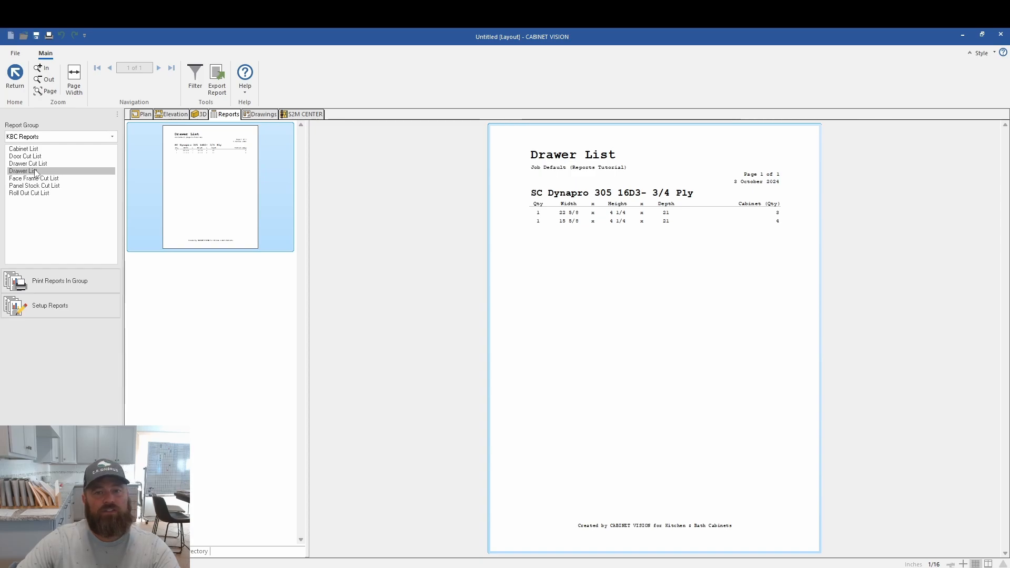
click(35, 165)
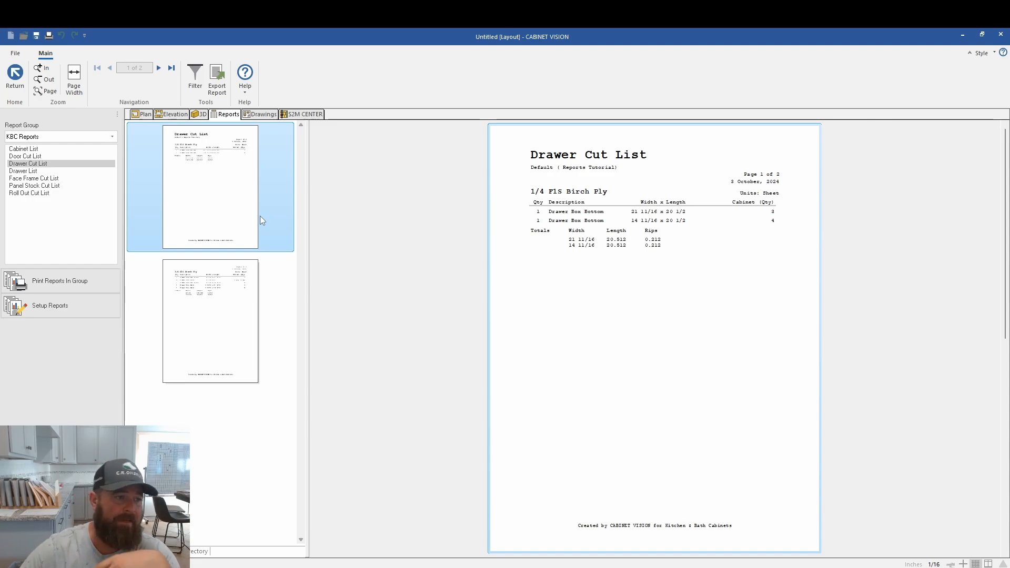
Step: Review the Face Frame Cut List, Drawer List, both pages of the Drawer Cut List, and the Cabinet List report
click(57, 178)
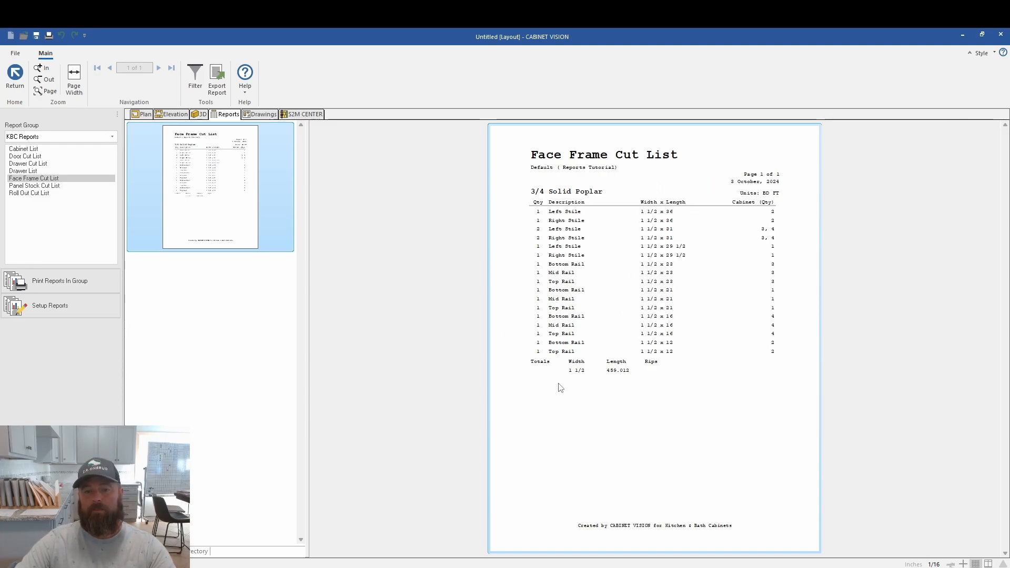
click(23, 171)
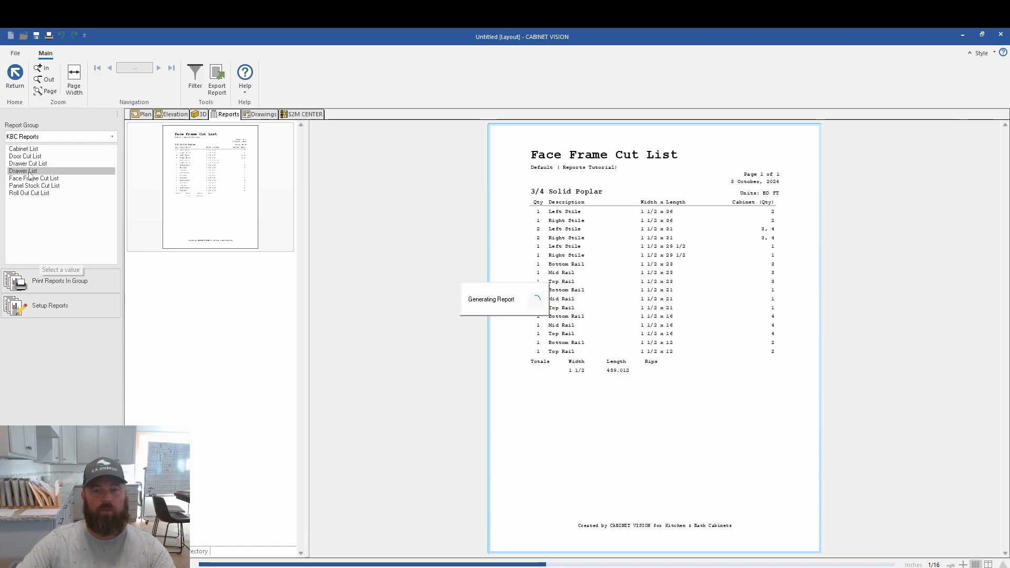
click(40, 164)
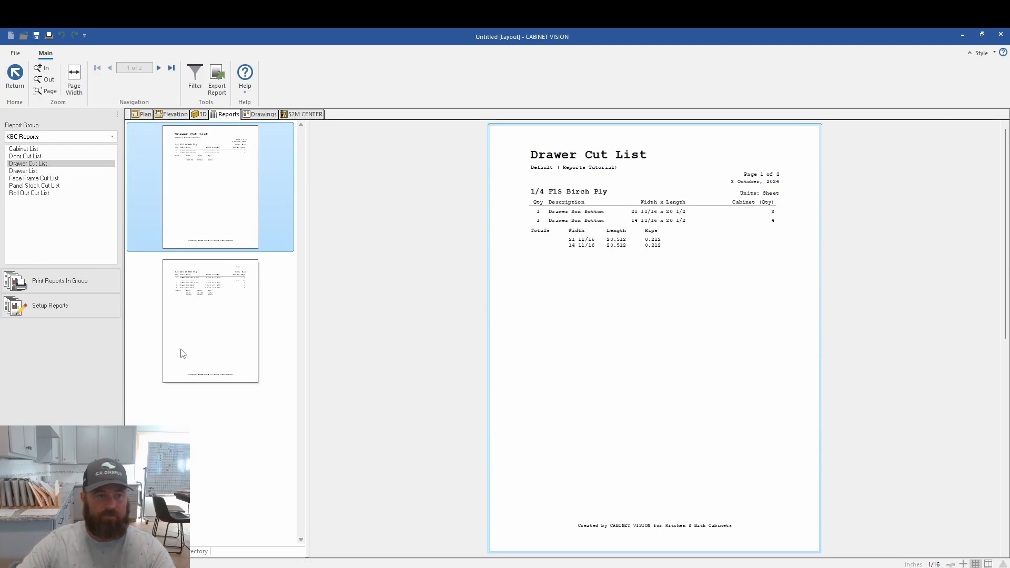
click(197, 324)
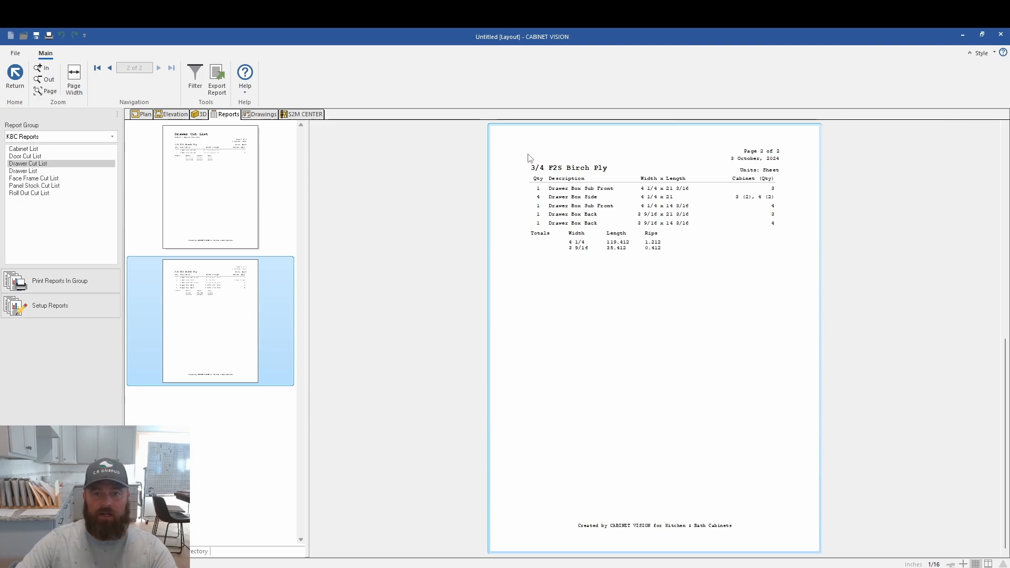
click(213, 164)
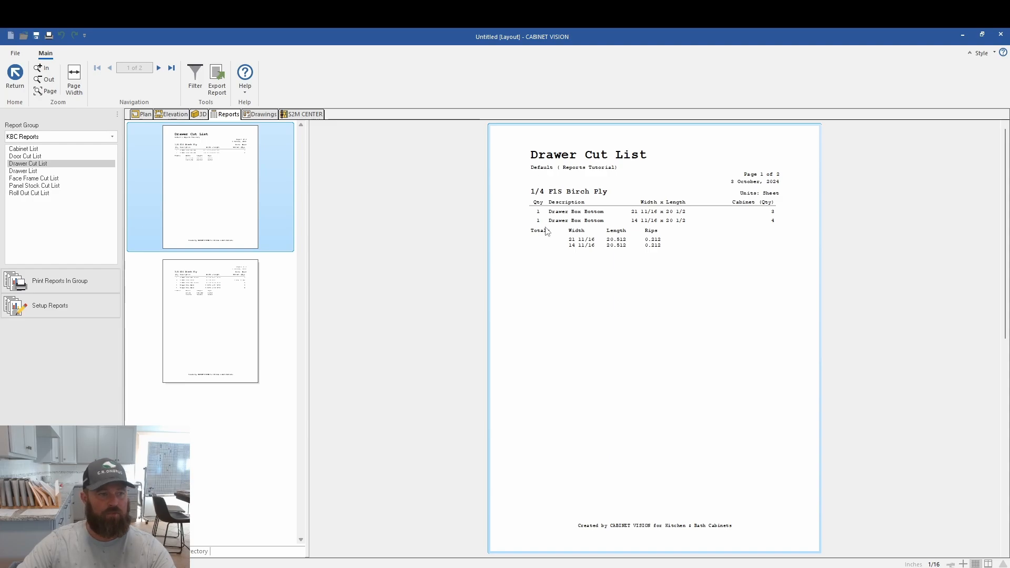
click(23, 150)
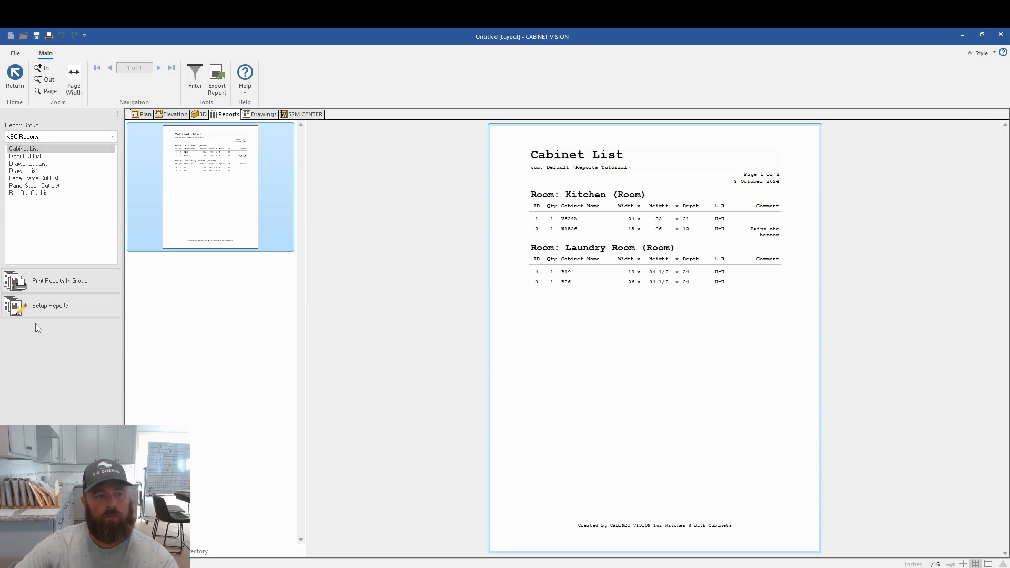
Step: Open the report setup and create a new report group named with the owner's first name followed by "Group"
click(40, 310)
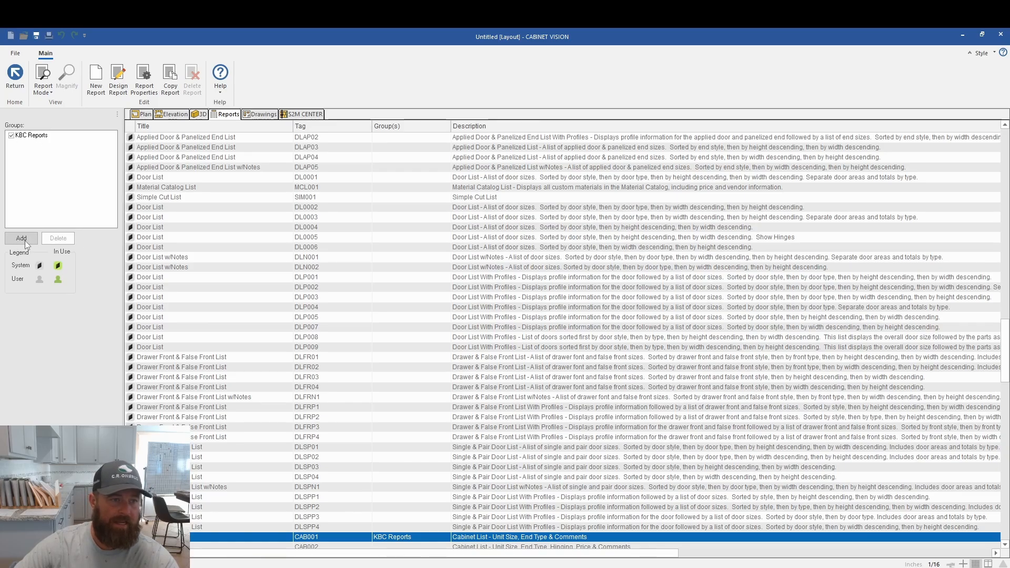
scroll(395, 247, down, 20)
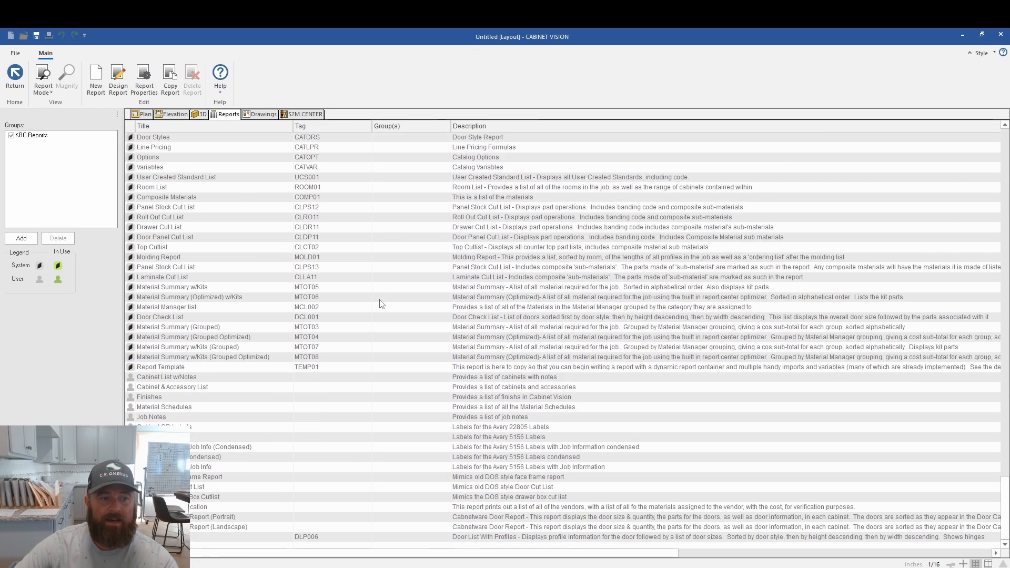
scroll(382, 311, up, 20)
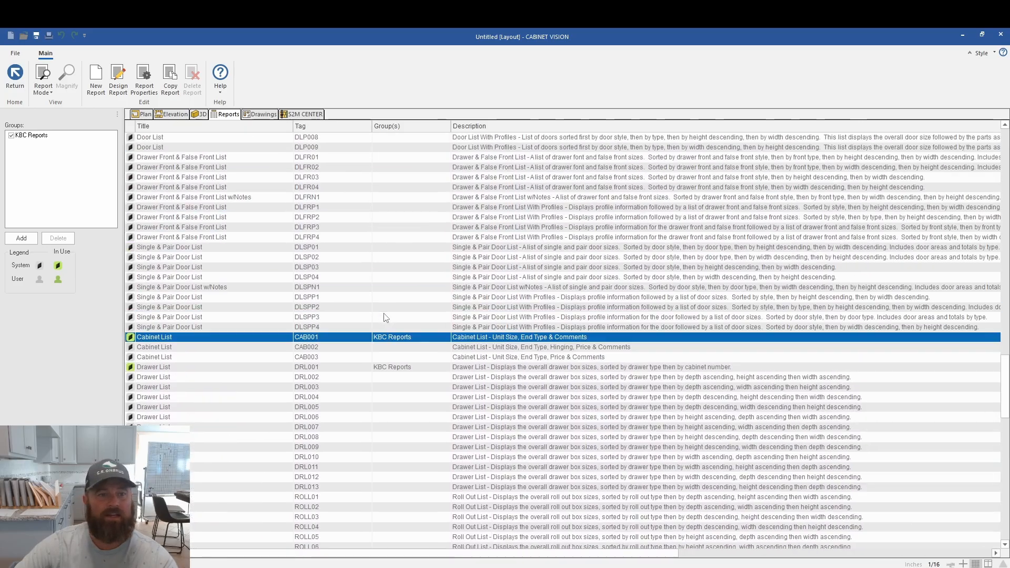
scroll(386, 317, up, 20)
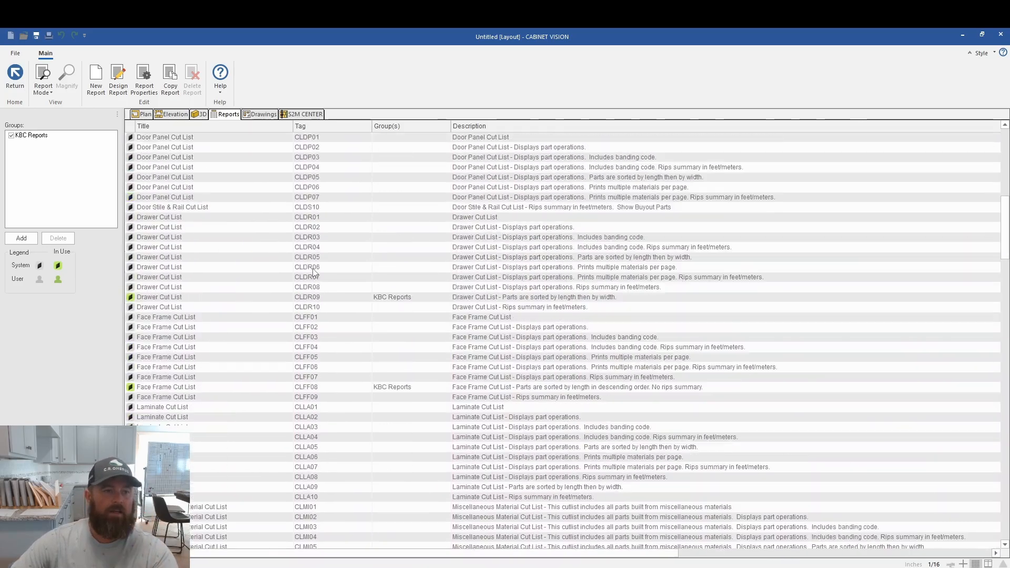
scroll(313, 271, up, 10)
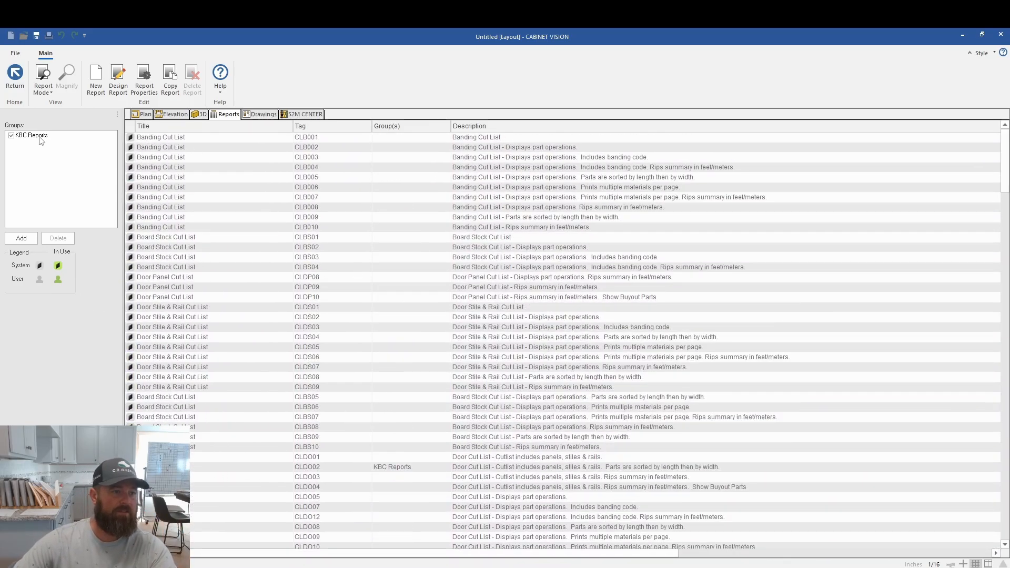
click(21, 238)
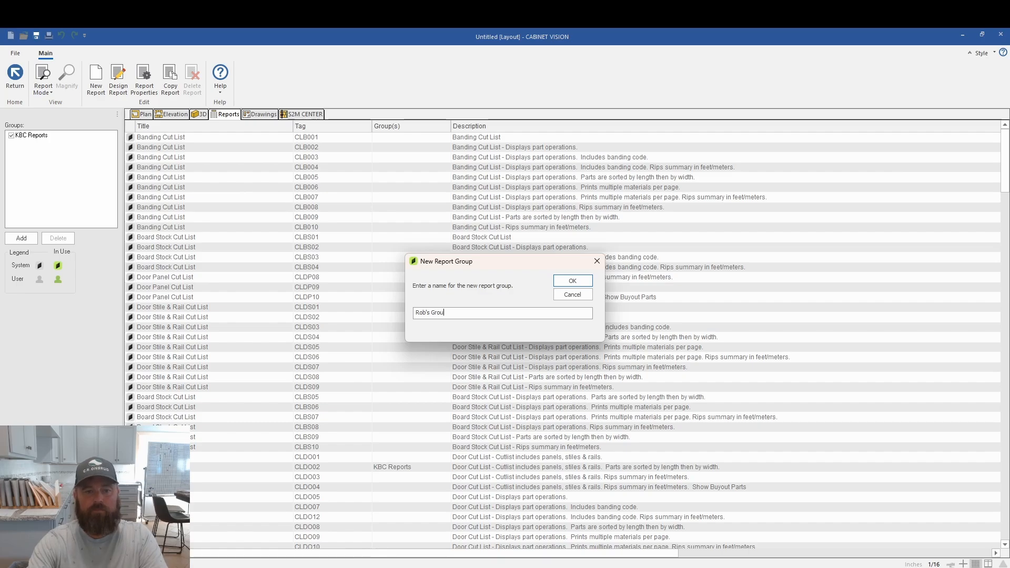
click(584, 281)
Step: Toggle the selected Cabinet List report's membership in KBC Reports and the new group, leaving it assigned to neither
click(13, 144)
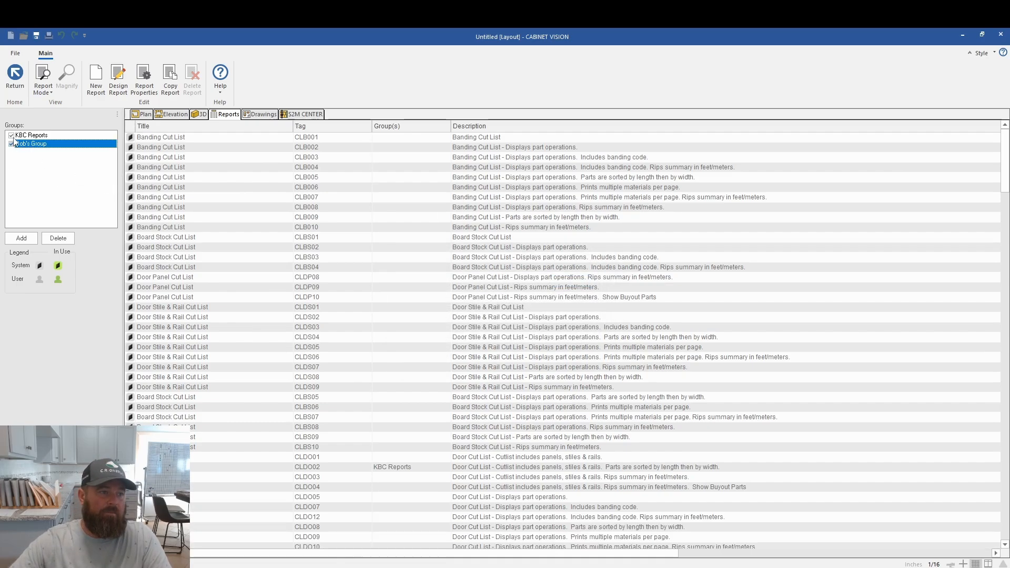
click(13, 137)
click(13, 144)
click(12, 137)
click(13, 144)
click(12, 136)
click(13, 143)
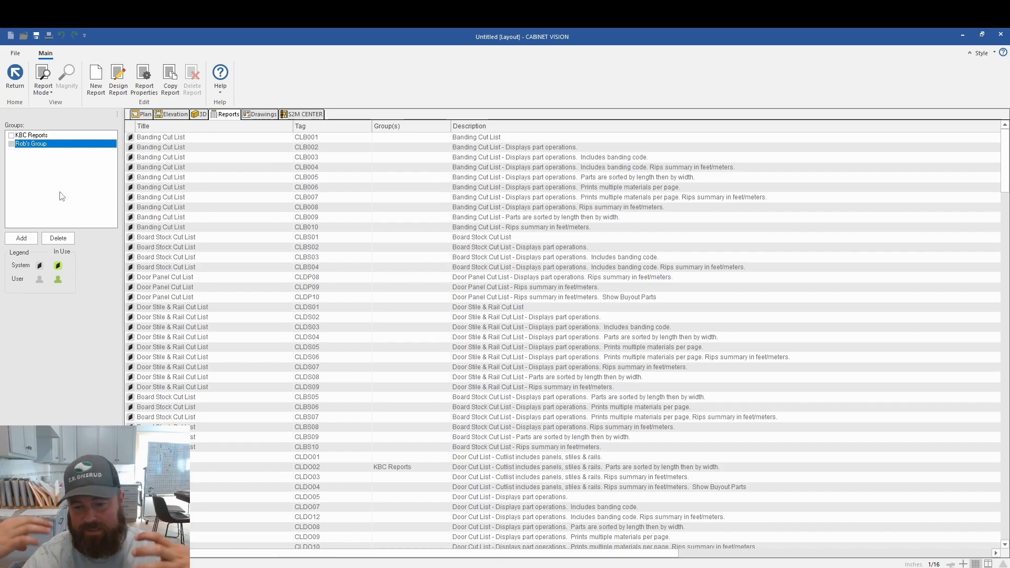
click(11, 135)
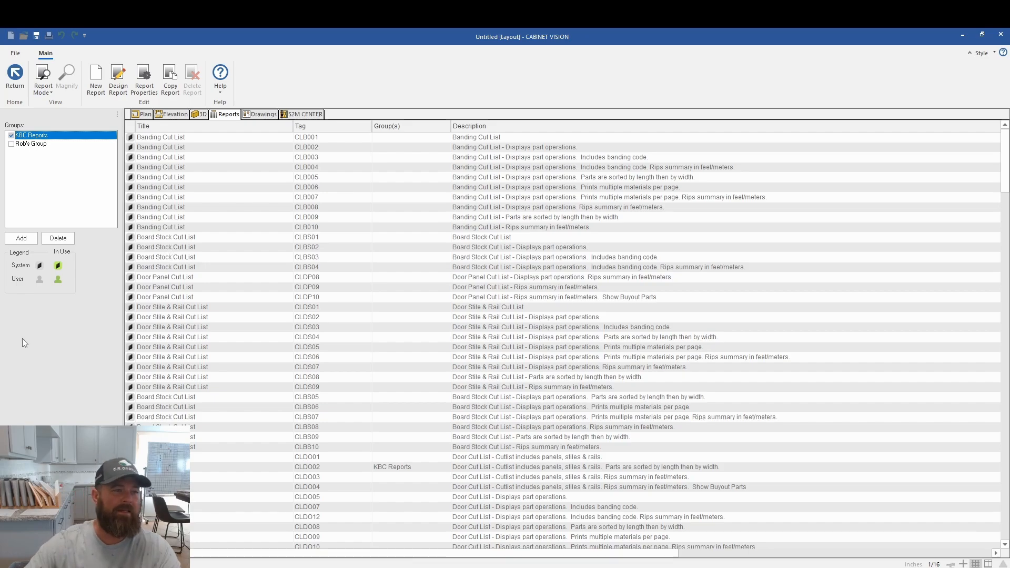
click(12, 145)
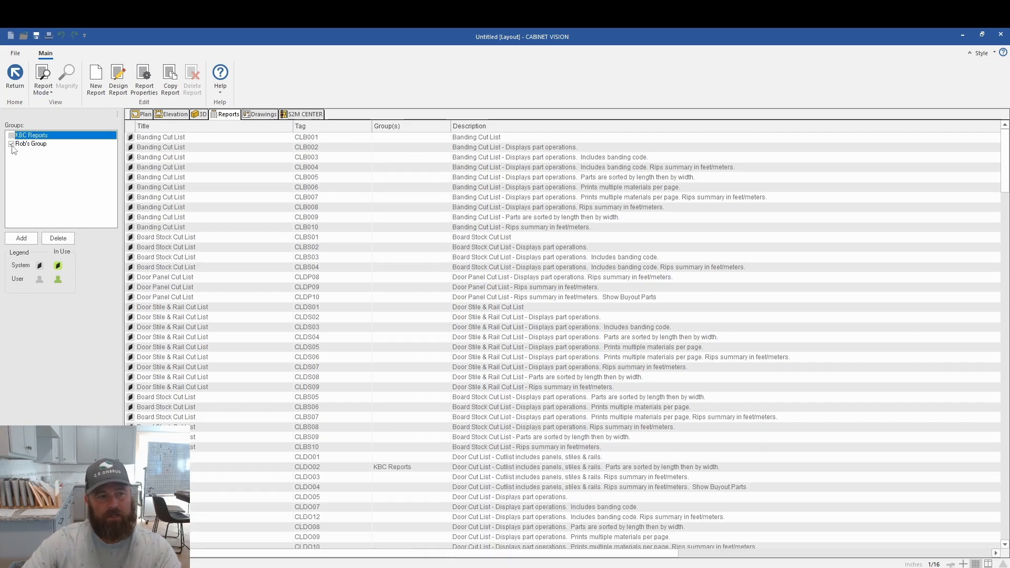
click(12, 136)
Step: Select the CLDO02 Door Cut List report and sort the report list by group with the KBC Reports entries first
scroll(167, 260, down, 8)
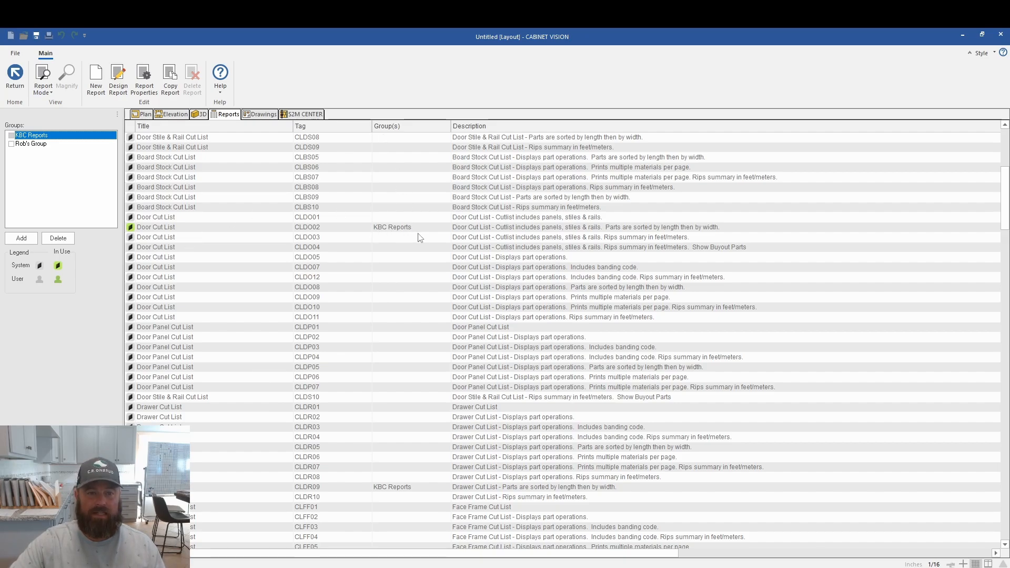
click(167, 228)
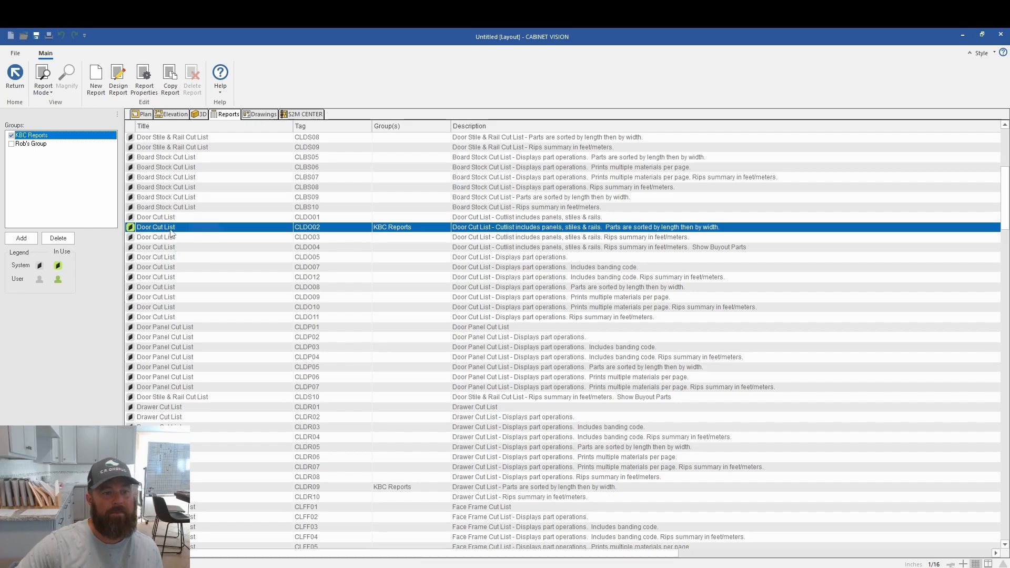
right_click(170, 230)
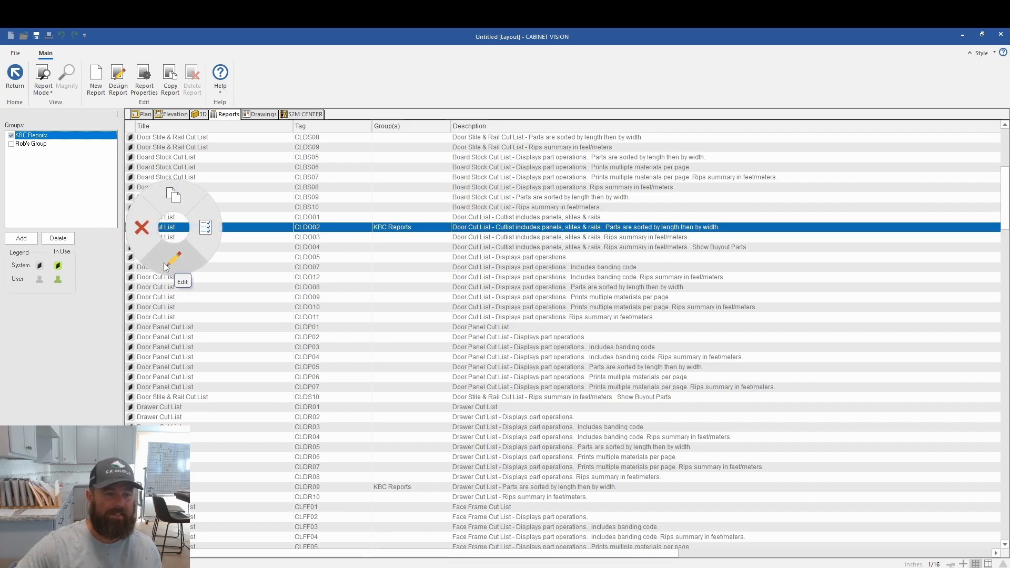
click(440, 127)
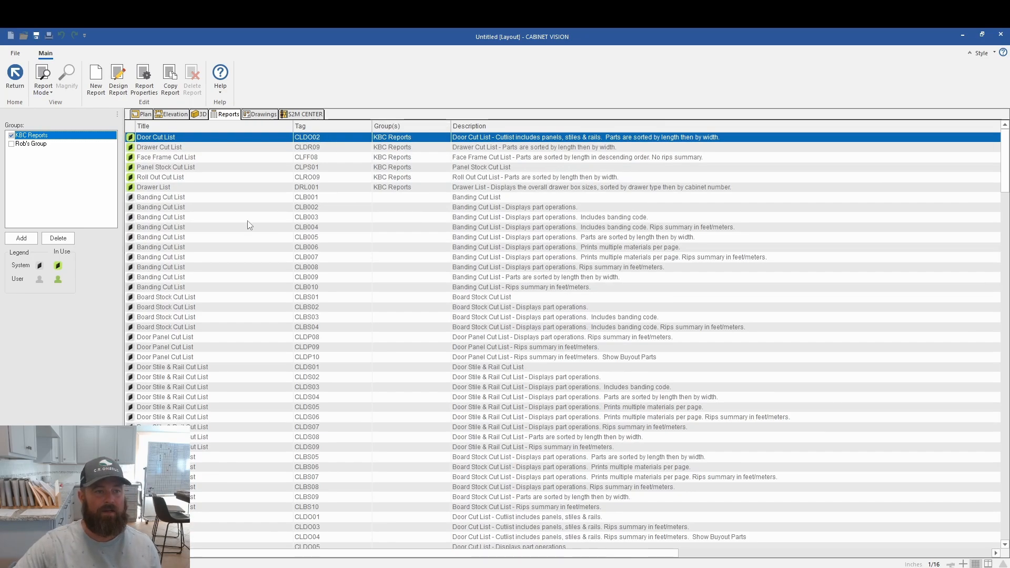
click(394, 127)
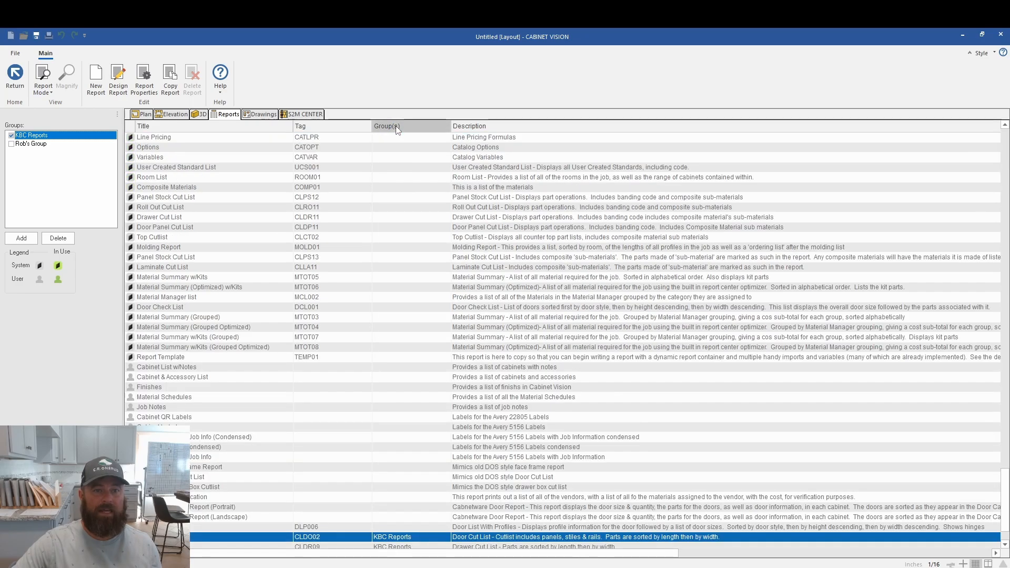
click(393, 126)
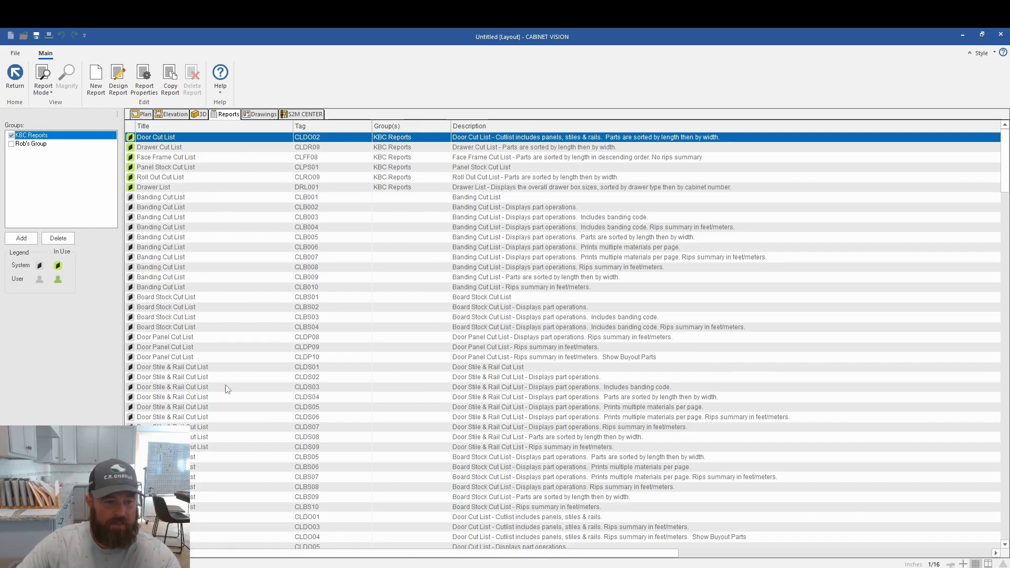
Step: Examine the descriptions of the unassigned Door Cut List variants, including CLDO08, CLDO01, CLDO03 and CLDO04, to compare what each one includes
scroll(232, 392, down, 2)
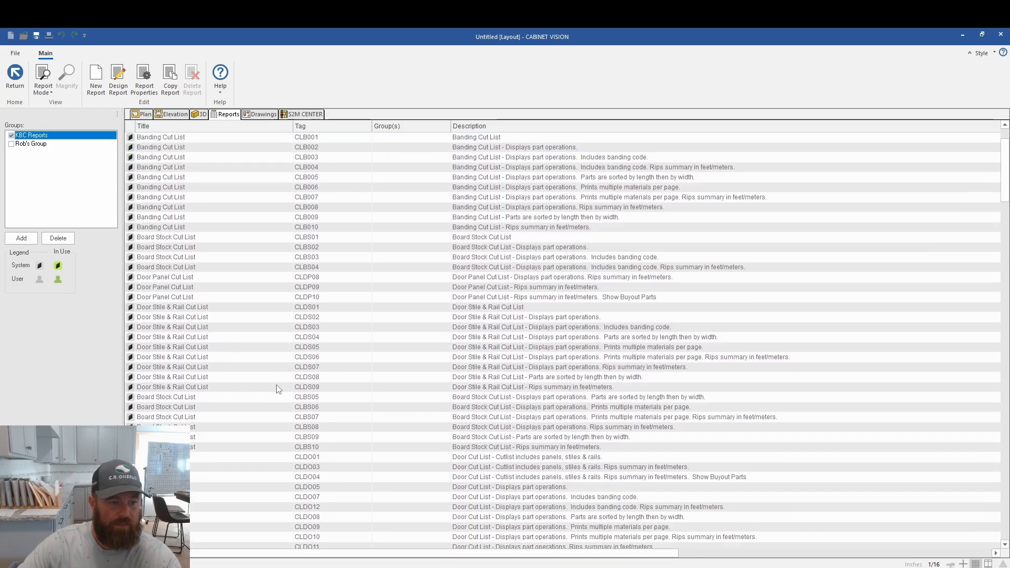
scroll(226, 428, down, 4)
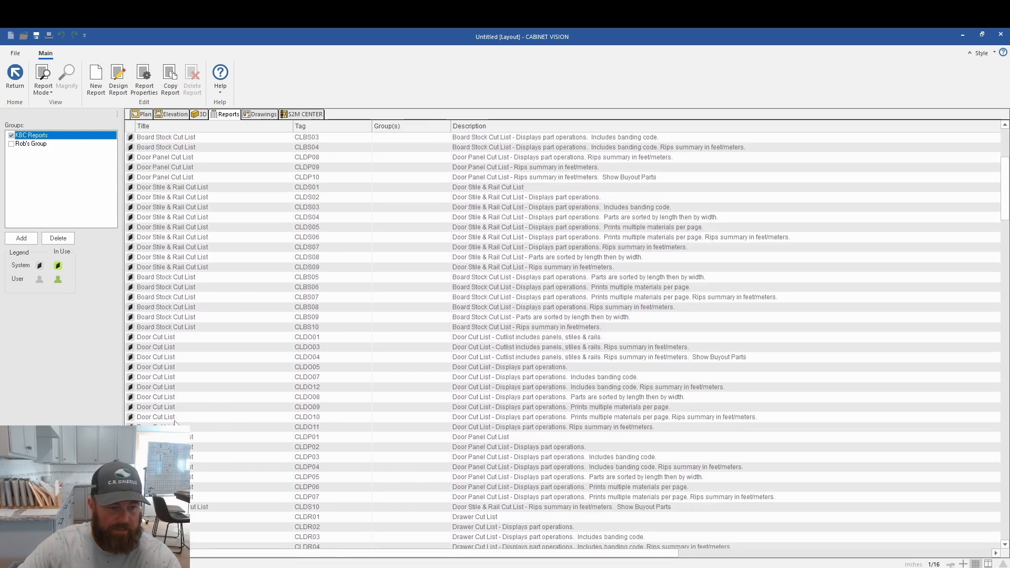
click(151, 426)
click(151, 418)
click(155, 408)
click(156, 398)
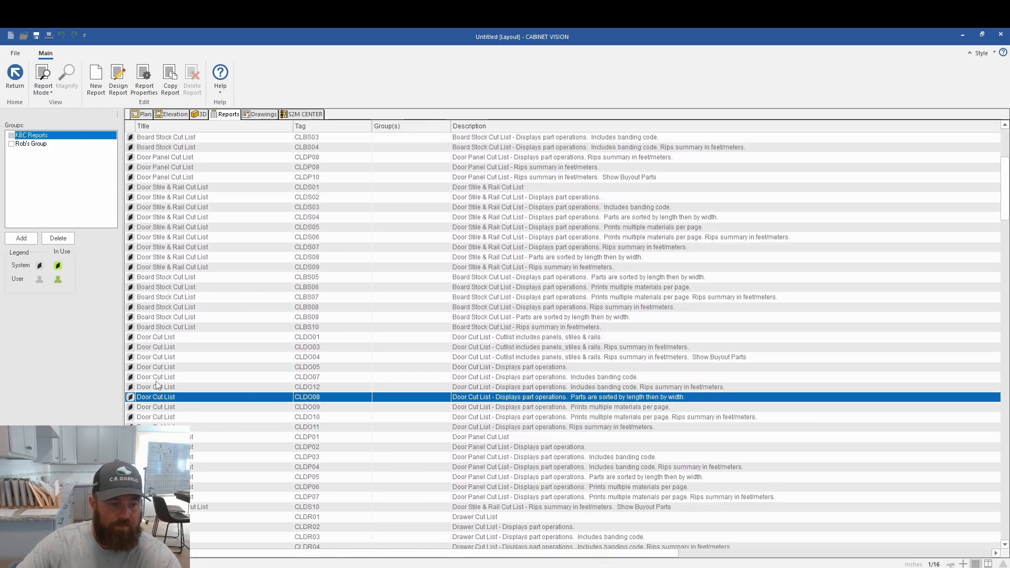
click(156, 380)
click(159, 368)
click(172, 337)
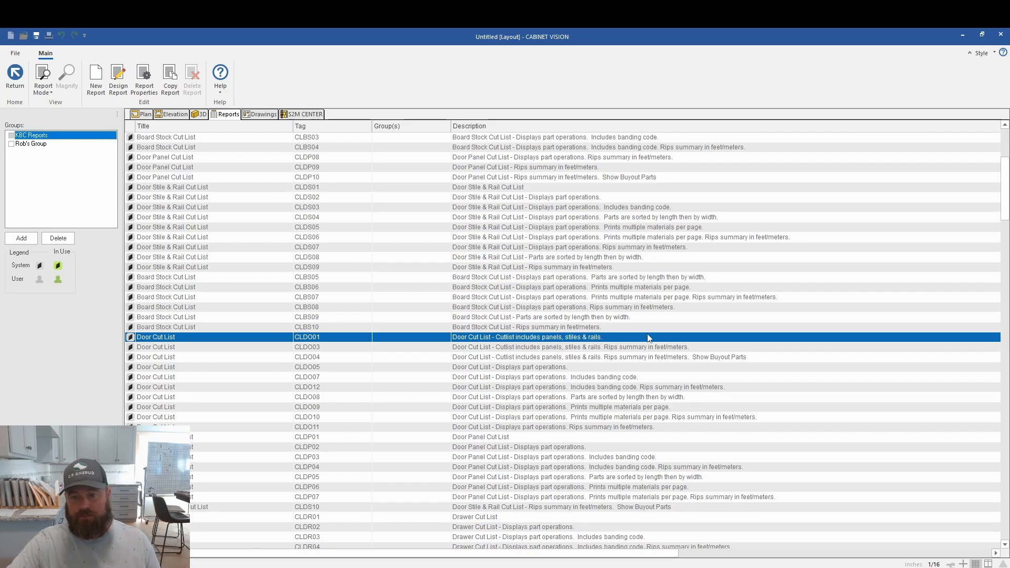
click(506, 348)
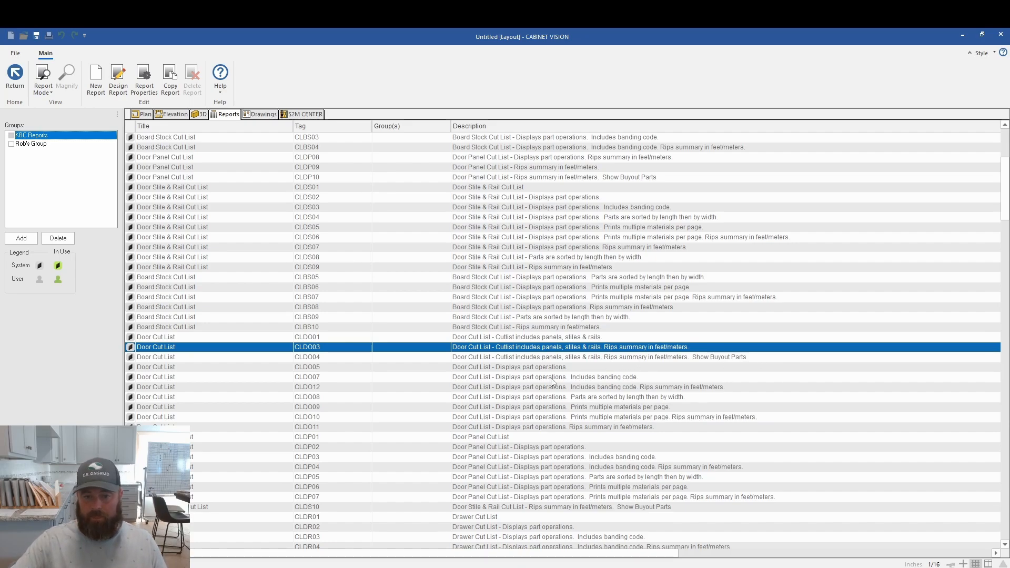
click(580, 361)
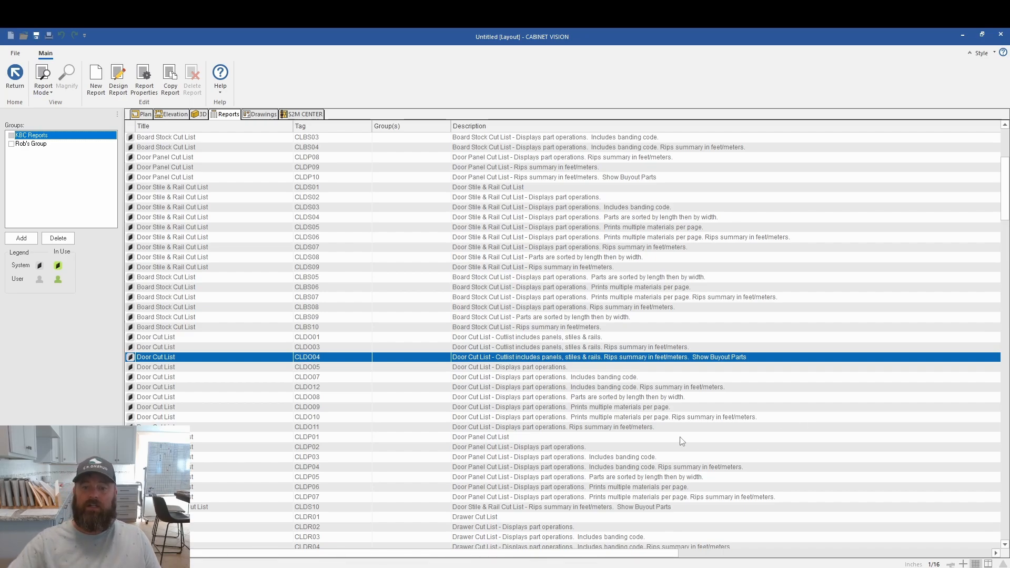
Step: Compare the descriptions of Door Cut List variants CLDO08, CLDO11 and CLDO01 with the CLDO02 report in KBC Reports
click(612, 398)
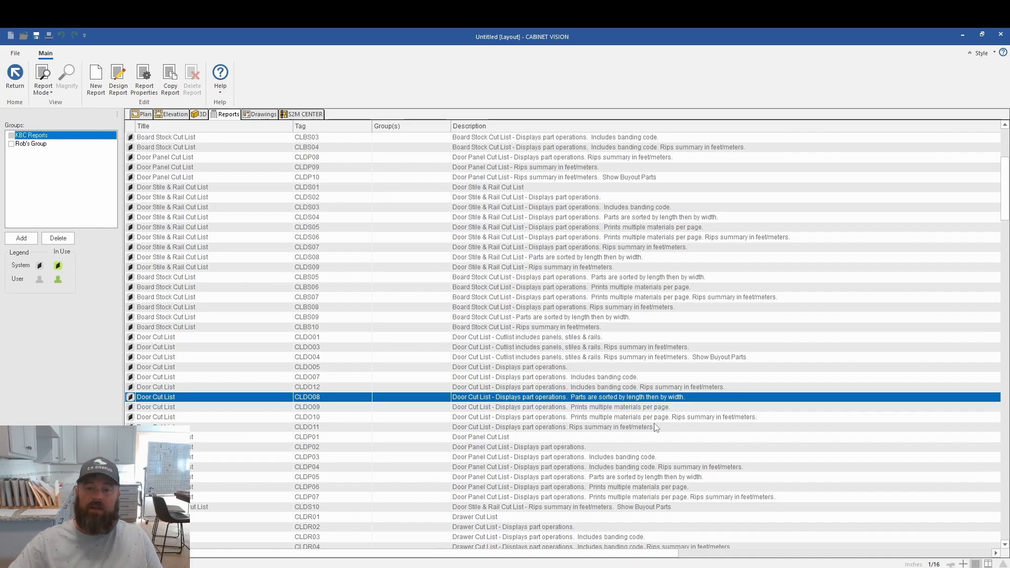
click(611, 431)
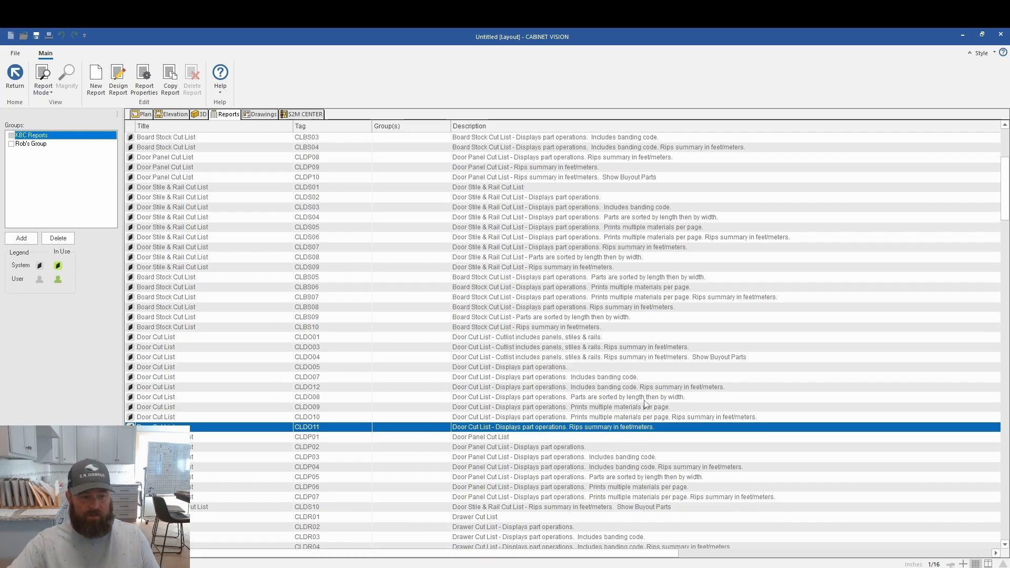
click(578, 338)
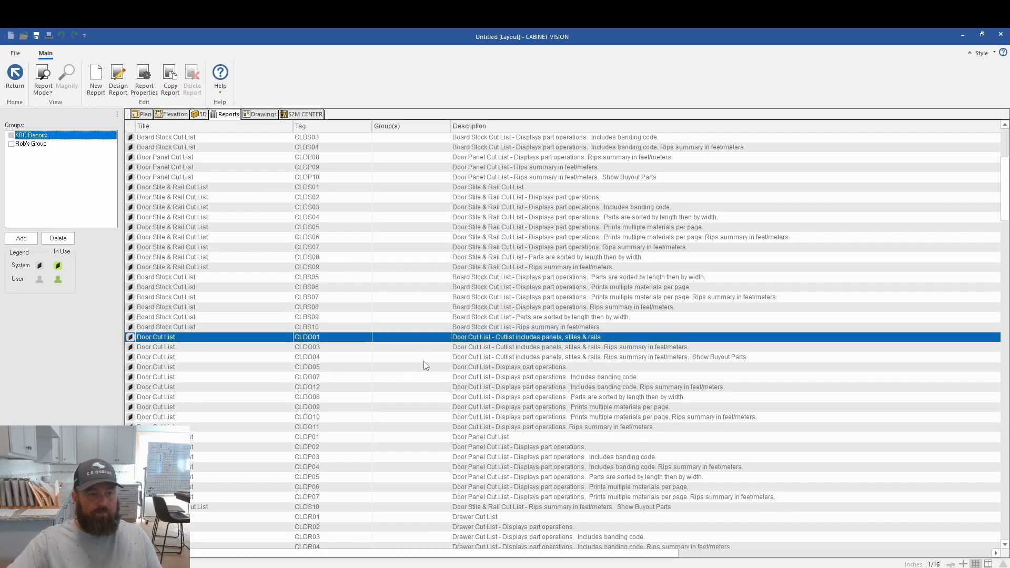
scroll(436, 372, up, 5)
scroll(455, 383, up, 1)
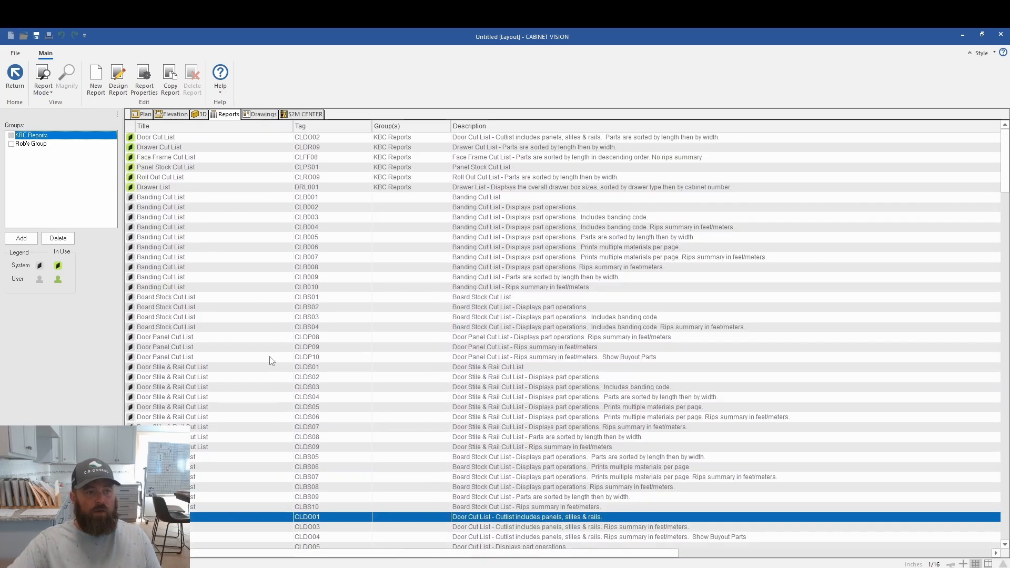
click(168, 138)
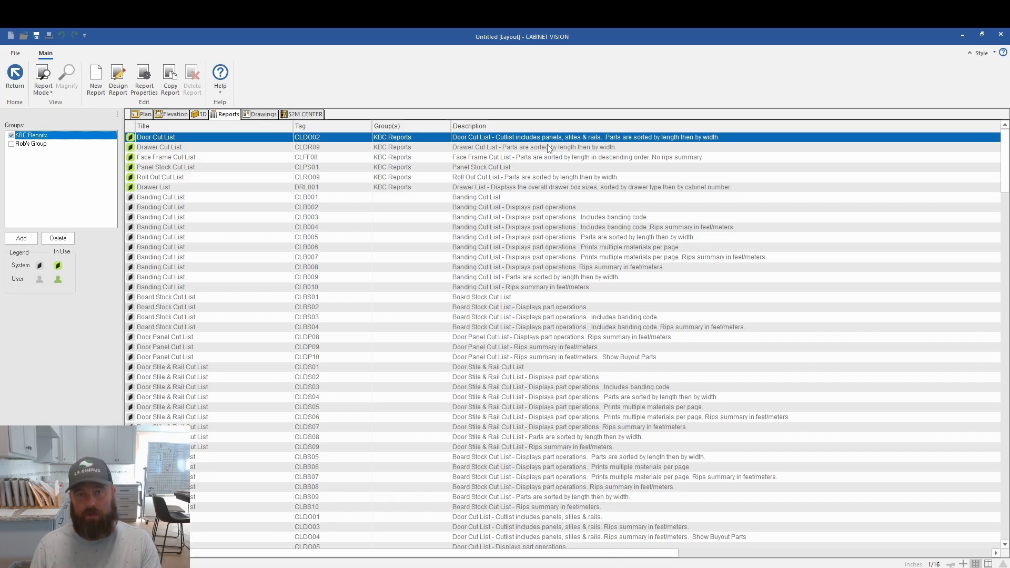
scroll(230, 359, down, 5)
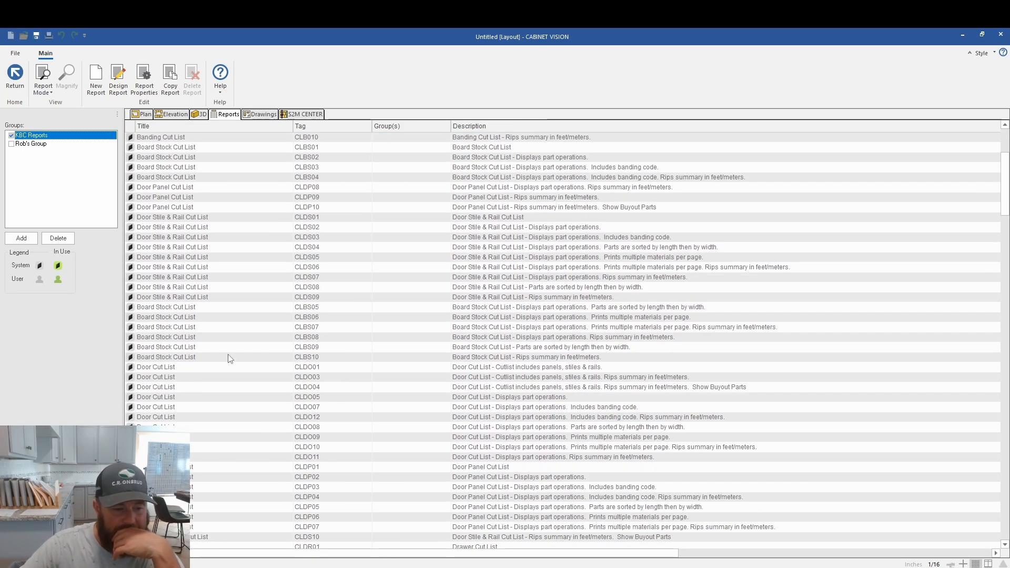
Step: Assign Door Cut Lists CLDO01 and CLDO12 to the new report group and remove both from it again
click(186, 368)
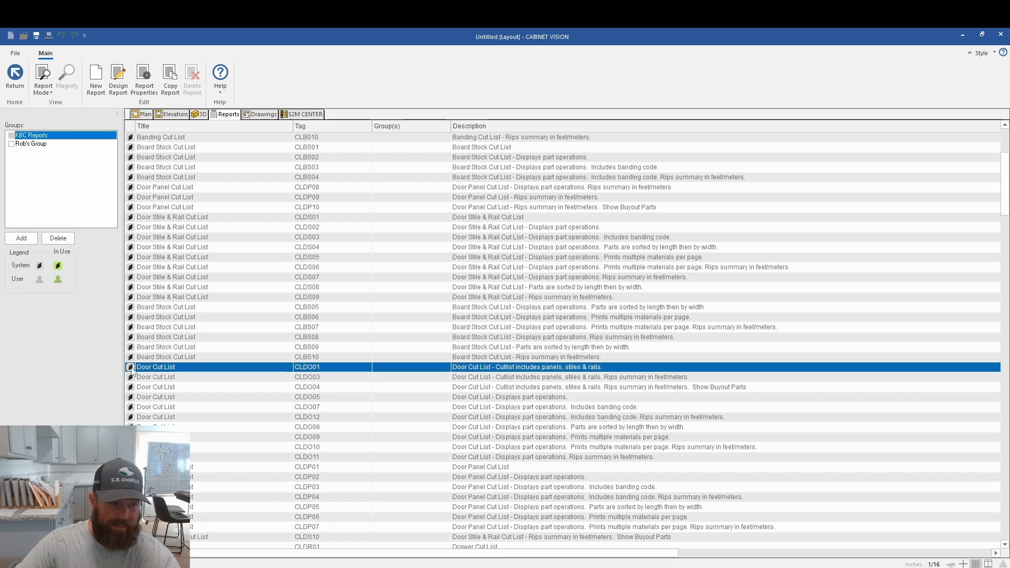
click(12, 144)
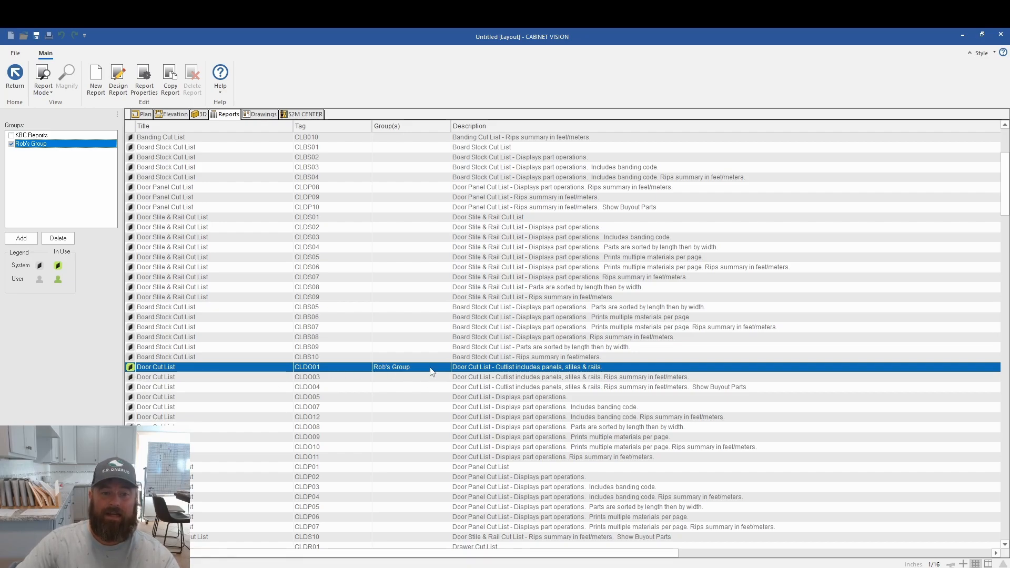
click(185, 418)
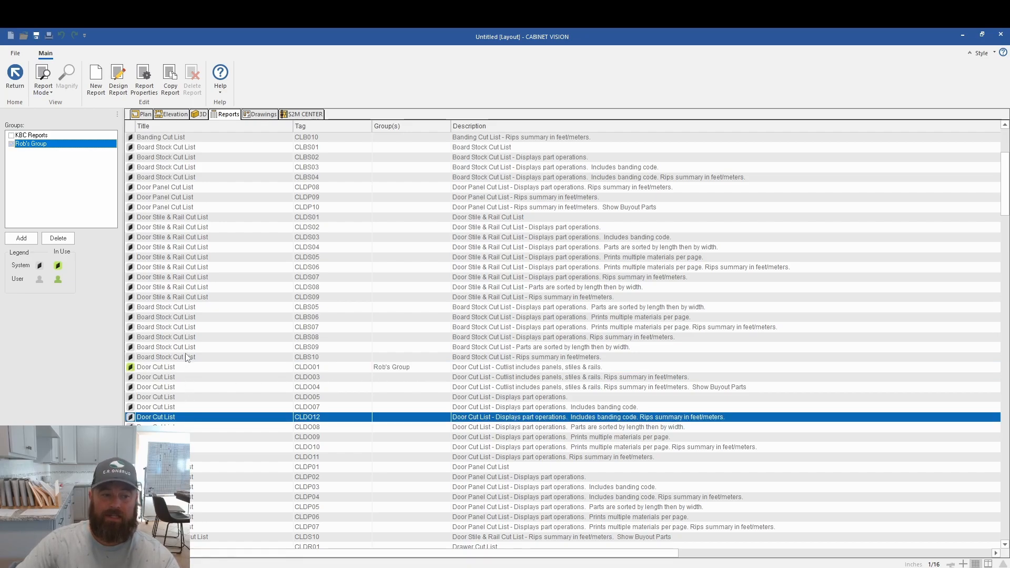
click(11, 144)
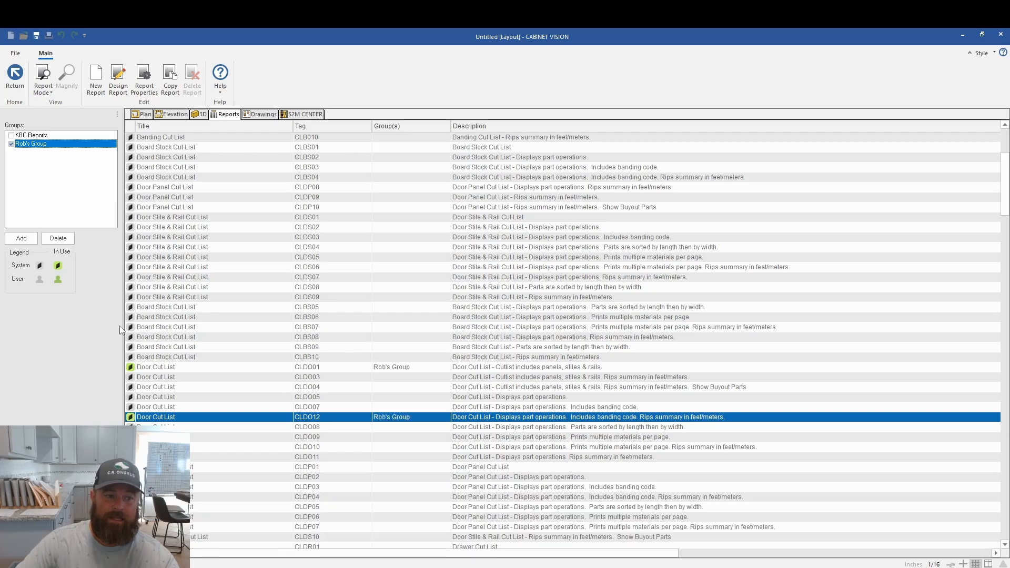
click(11, 144)
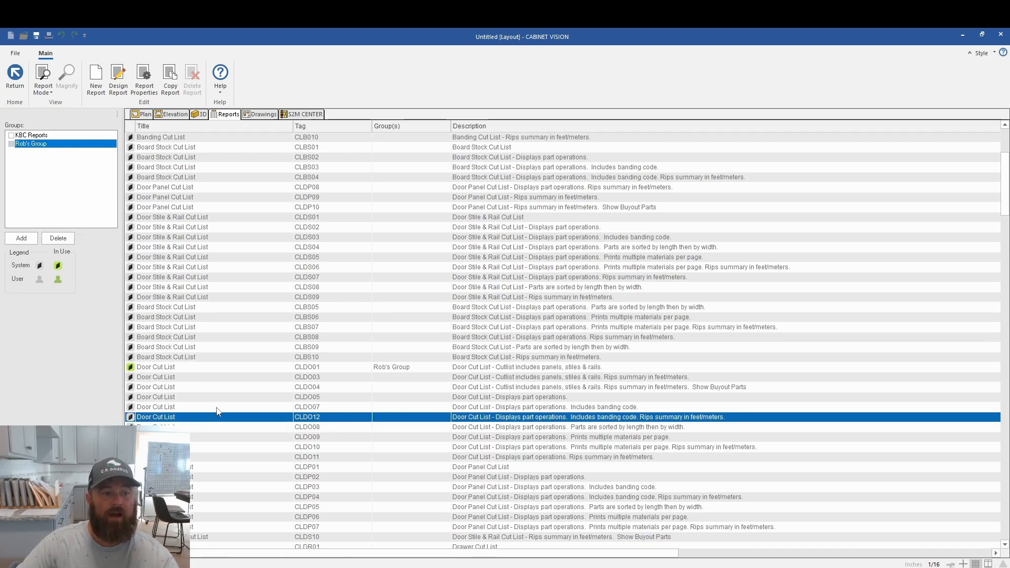
click(155, 367)
click(11, 145)
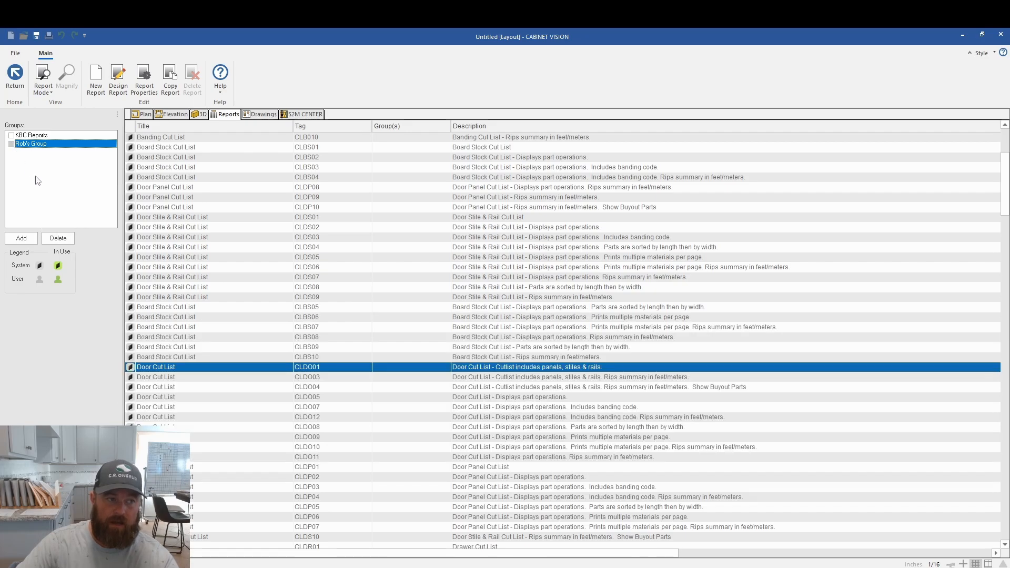
Step: Assign the CLDO03 Door Cut List, which includes panels, stiles and rails with a rips summary, to the new report group
click(179, 417)
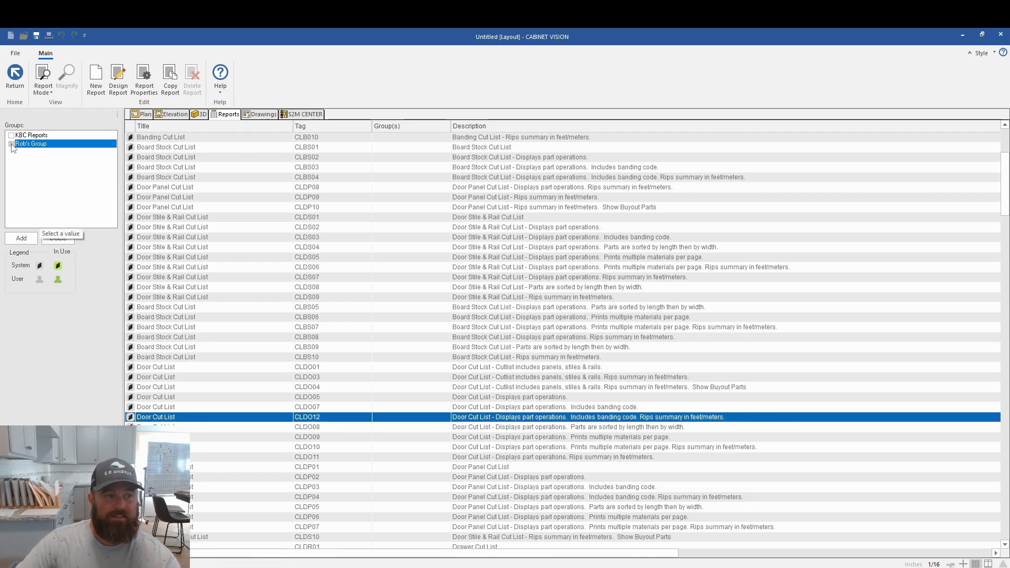
click(28, 136)
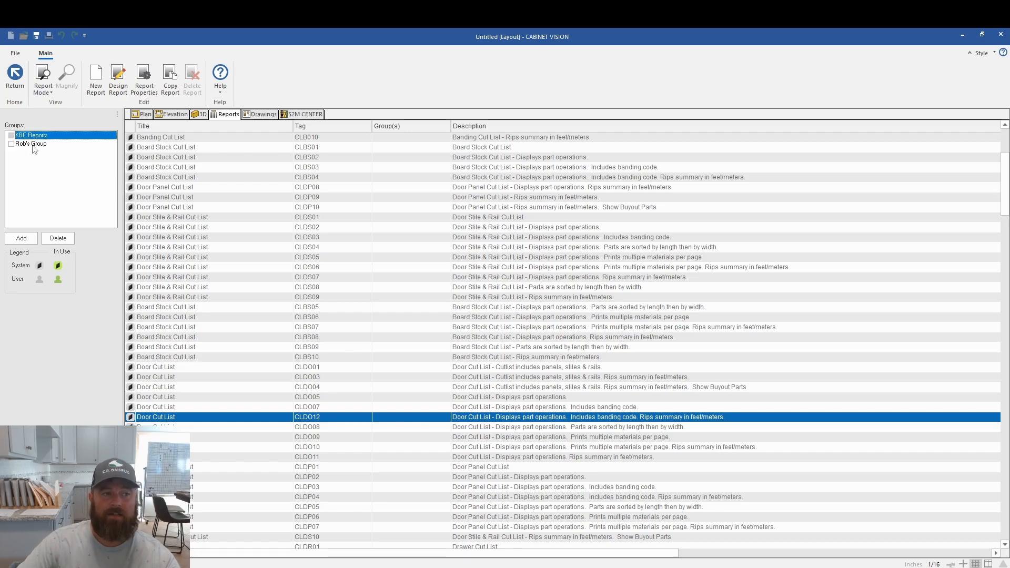
click(32, 145)
scroll(234, 412, up, 4)
scroll(232, 427, down, 1)
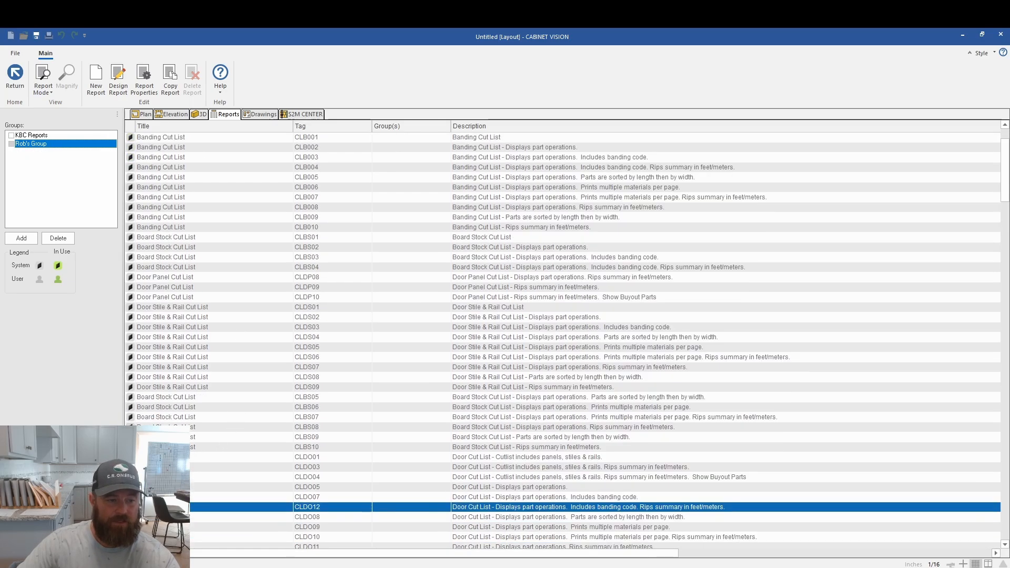
click(181, 467)
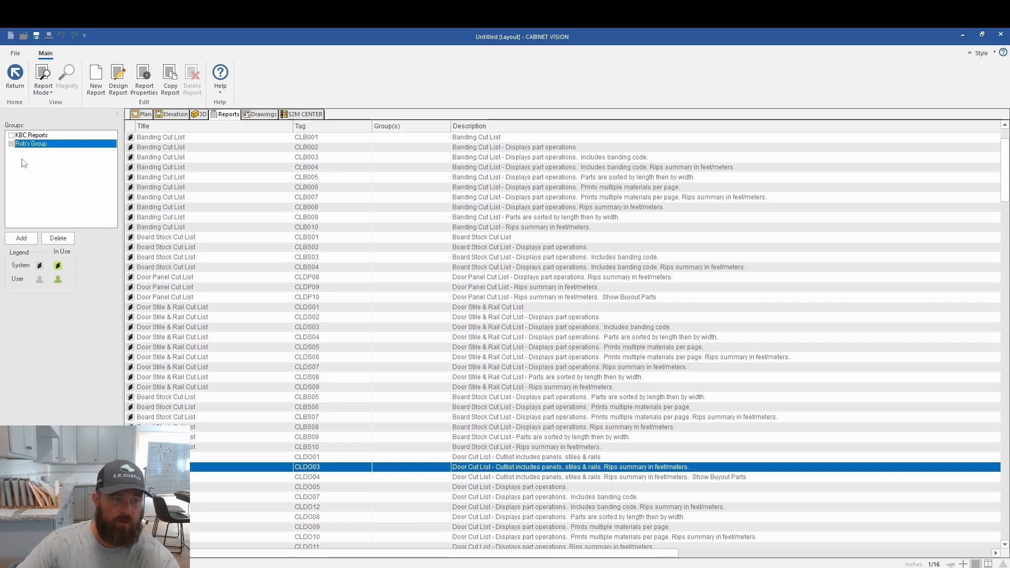
click(11, 145)
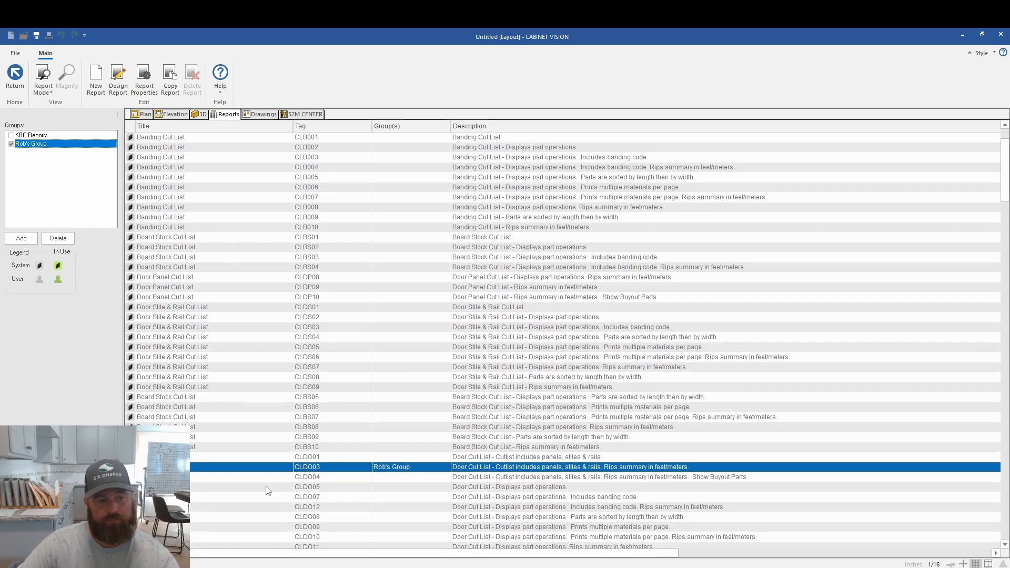
Step: Add the CLDR05 Drawer Cut List and the CLFF07 Face Frame Cut List to the new report group
scroll(253, 447, down, 10)
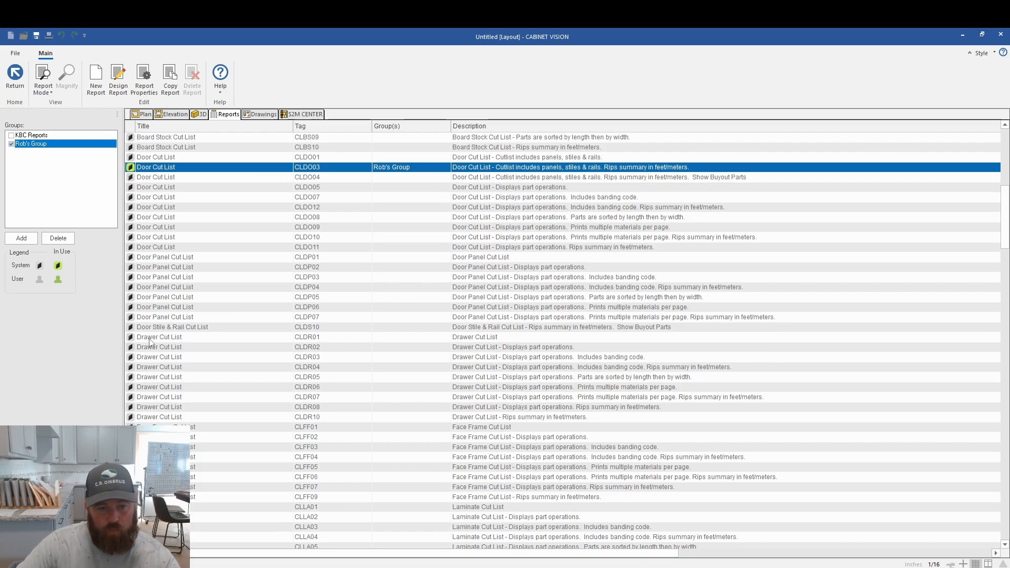
click(151, 340)
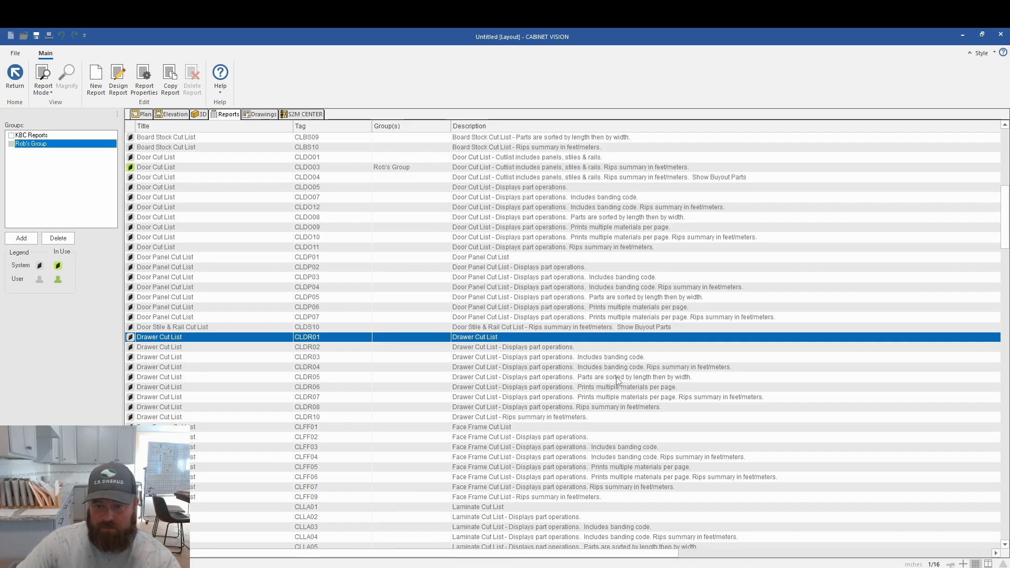
click(188, 377)
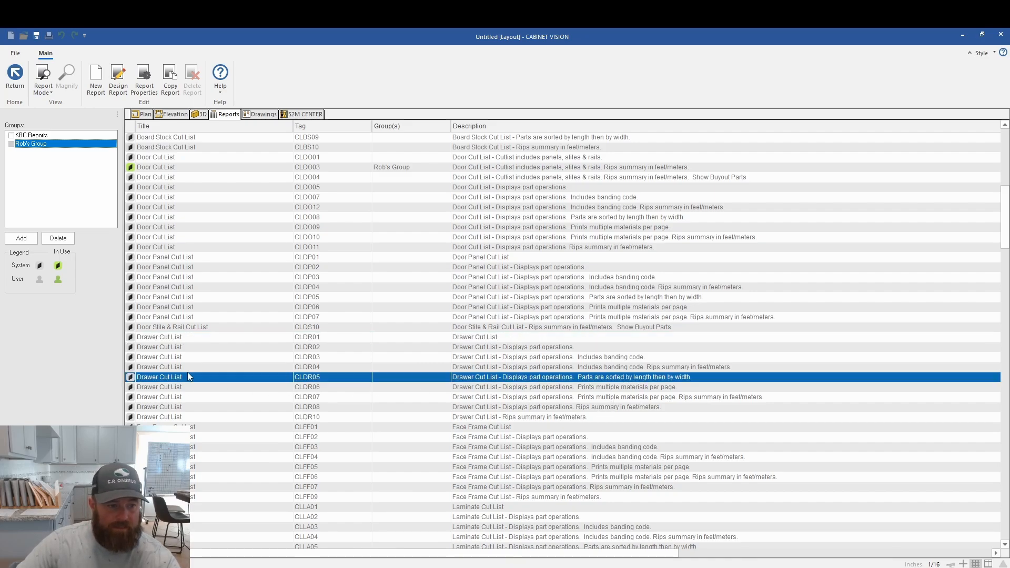
click(11, 143)
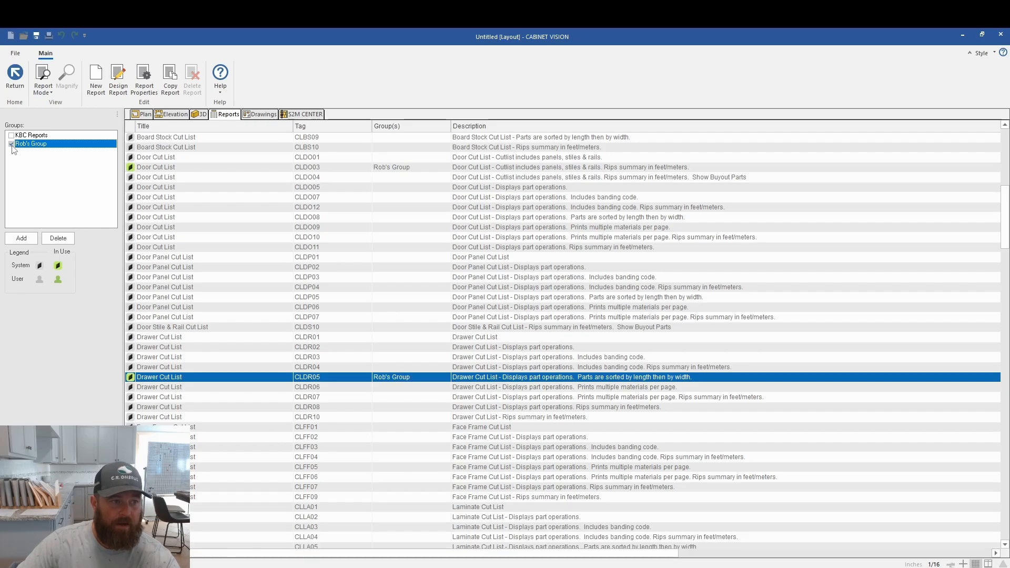
click(185, 487)
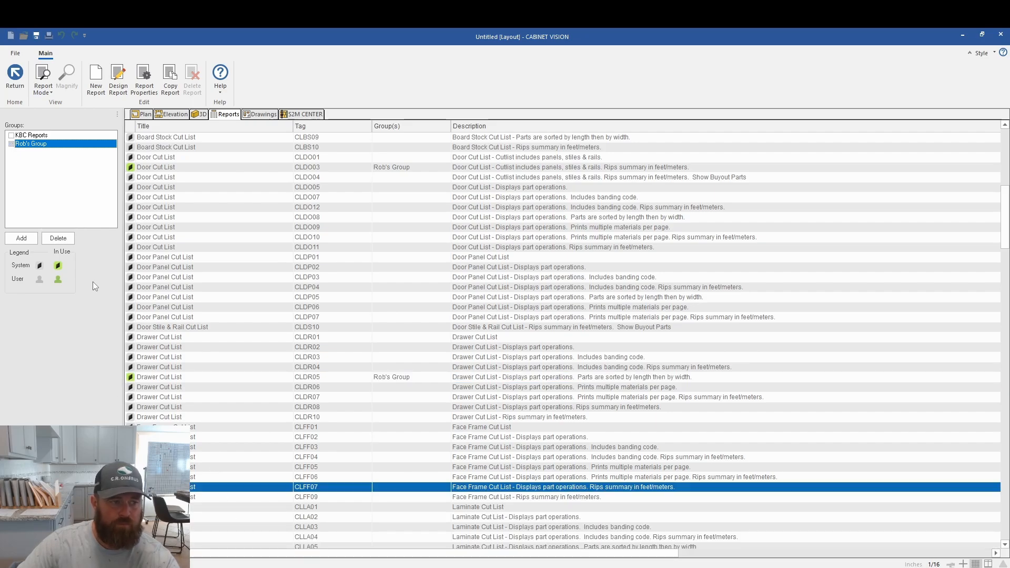
click(11, 144)
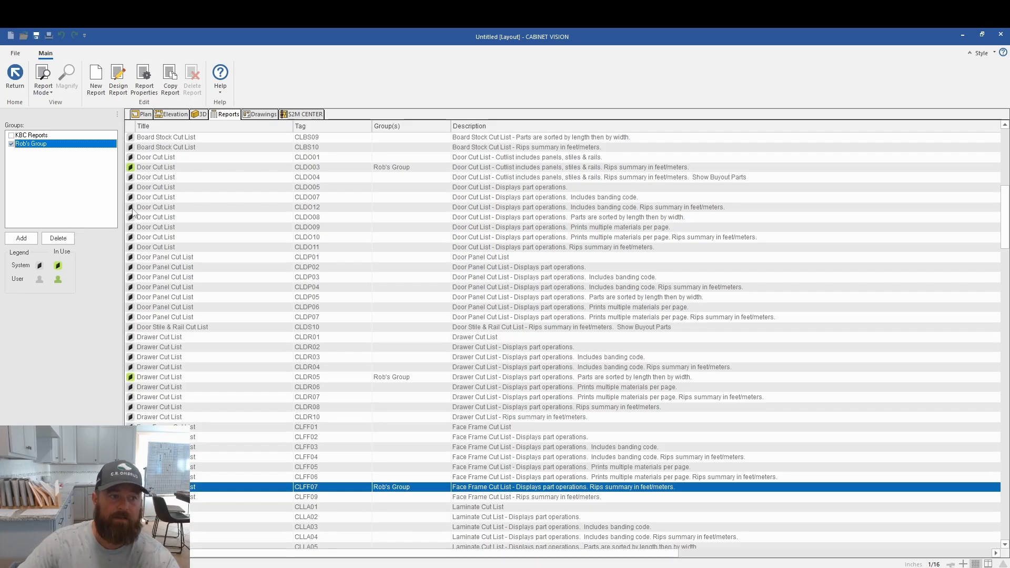
Step: Return to the report view, switch to the new report group and view its Door, Drawer and Face Frame Cut Lists
click(16, 82)
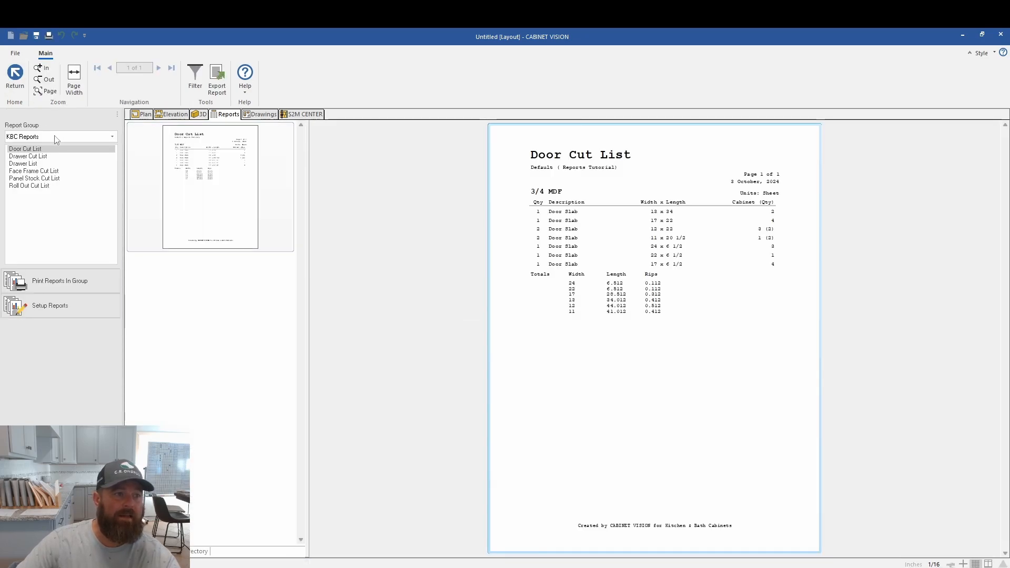
click(52, 137)
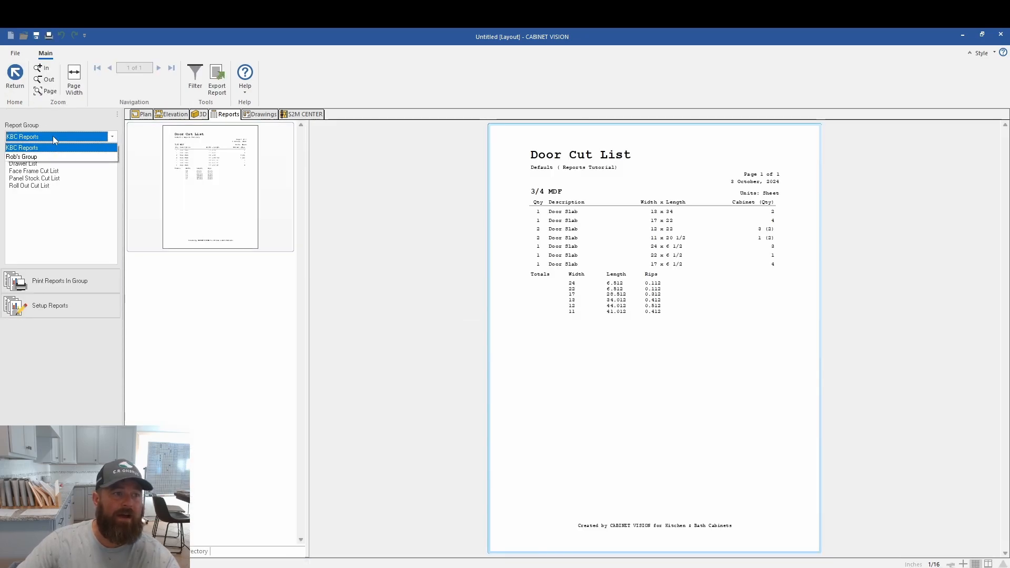
click(31, 157)
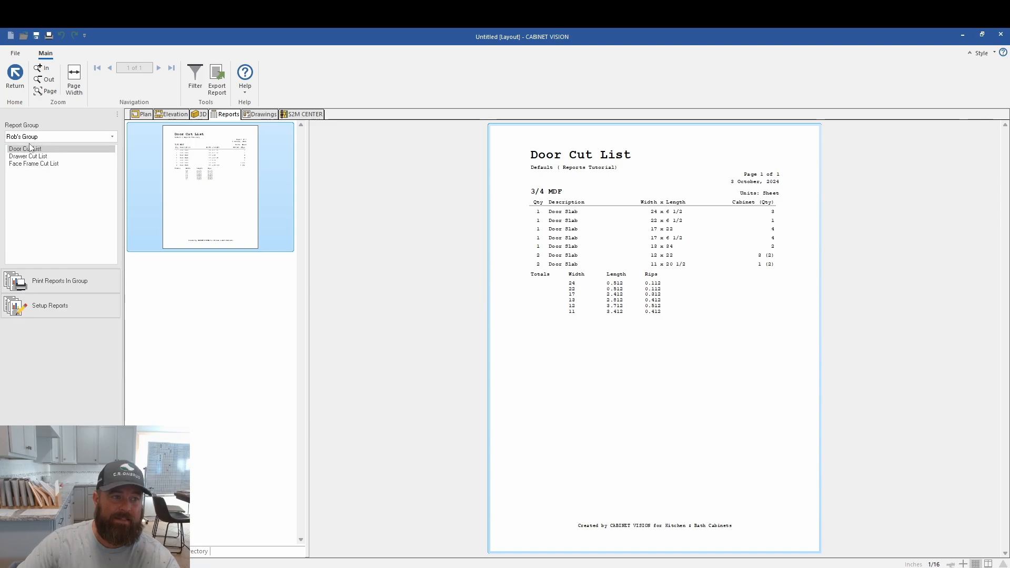
click(28, 157)
click(29, 164)
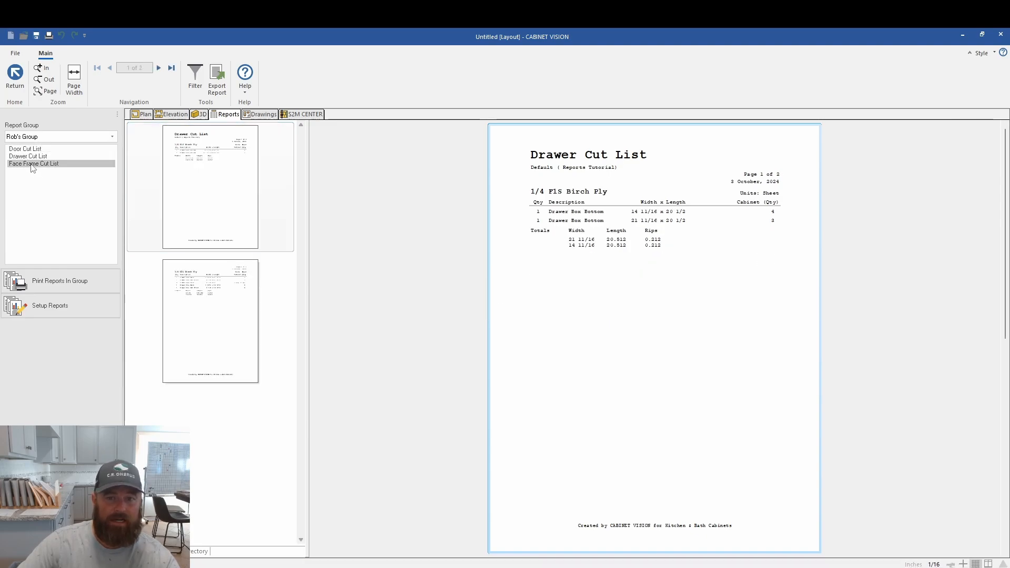
click(30, 150)
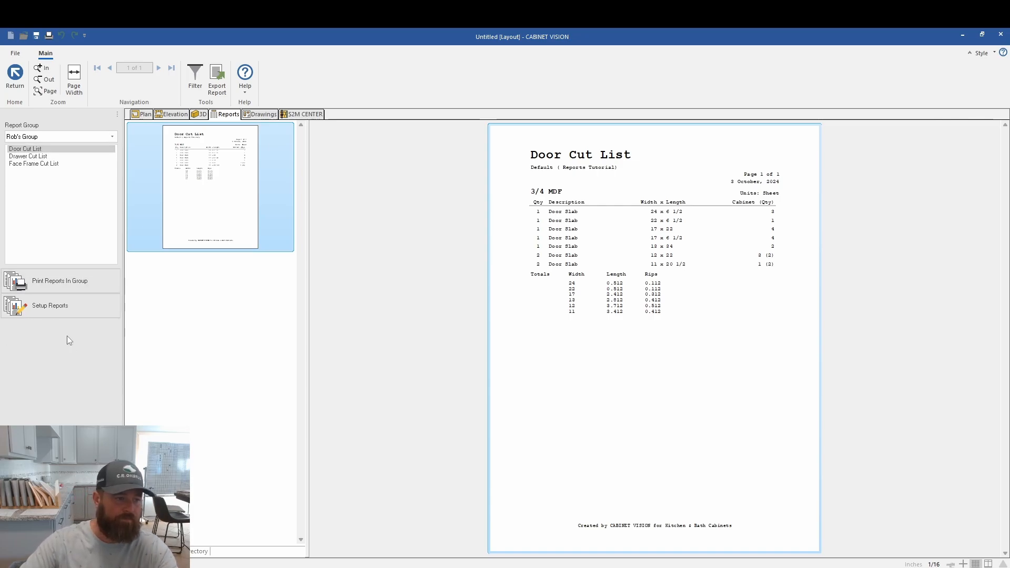
Step: Reopen the report setup and assign the CLB009 Banding Cut List to the new report group
click(45, 307)
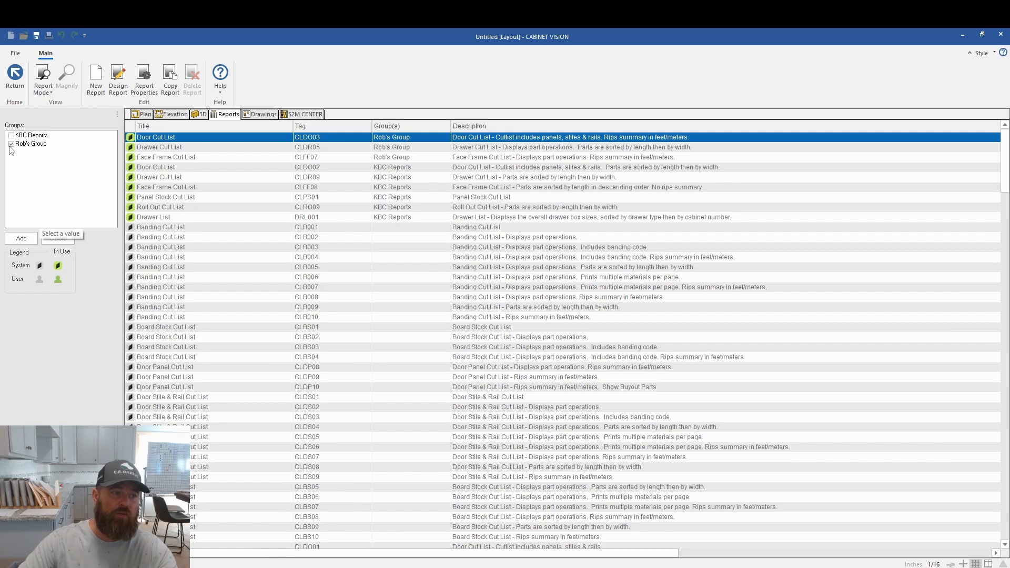
click(157, 307)
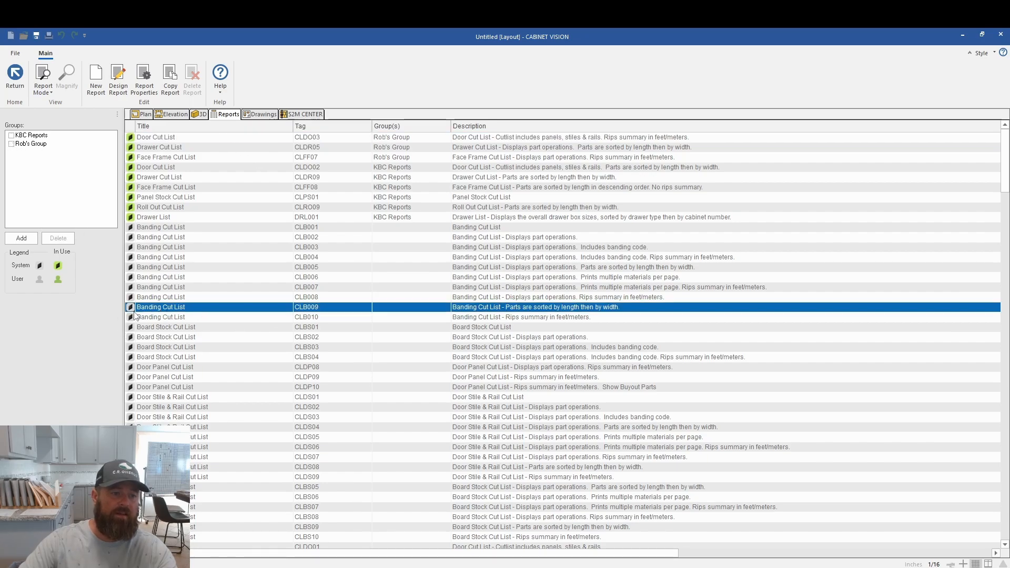
click(11, 145)
click(11, 144)
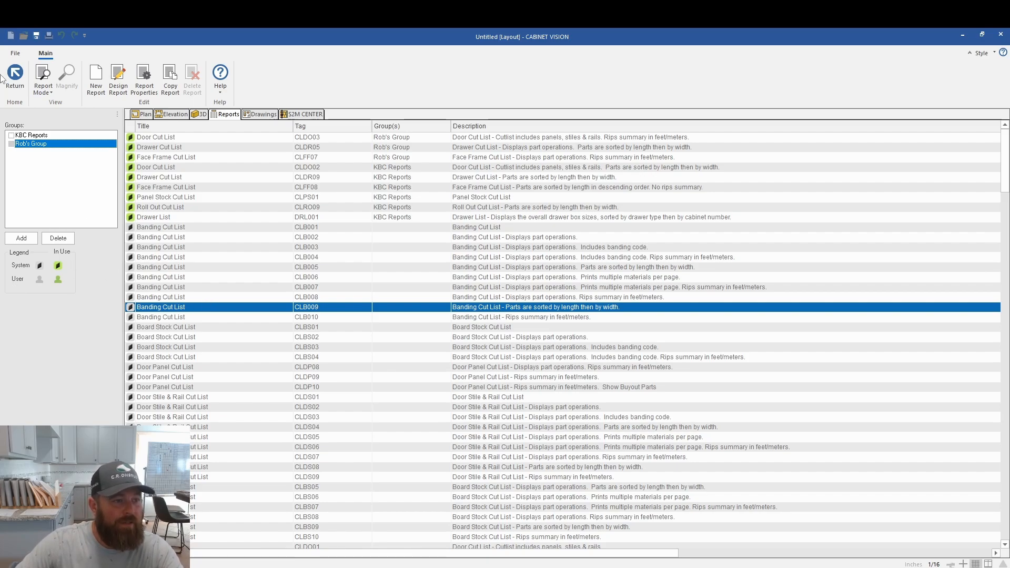
click(32, 146)
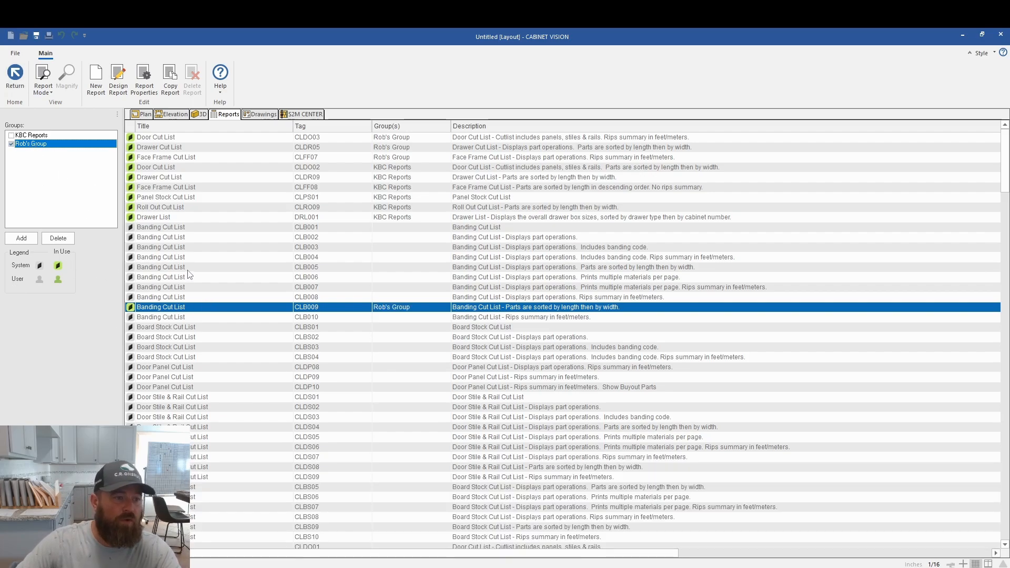
Step: Delete the new report group while keeping the reports it contains
click(62, 239)
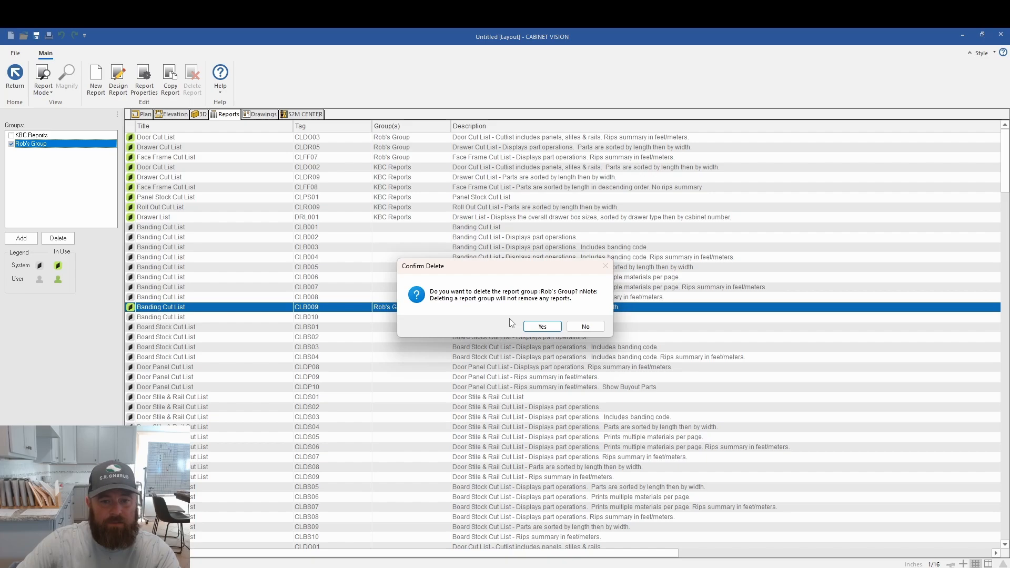
click(544, 330)
Step: Return to the report view, open the print settings for the KBC Reports group and cancel without printing
click(15, 76)
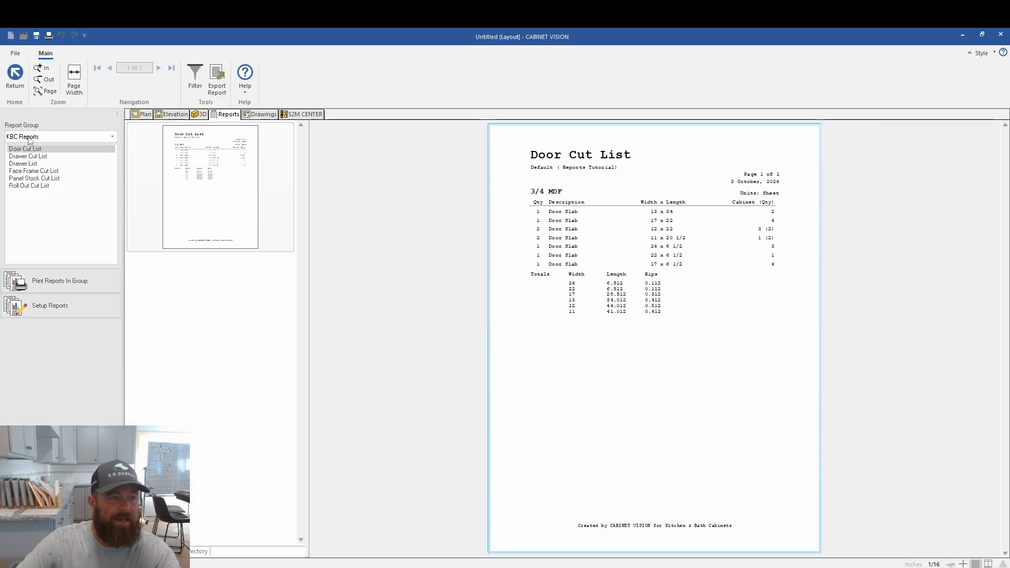
click(86, 288)
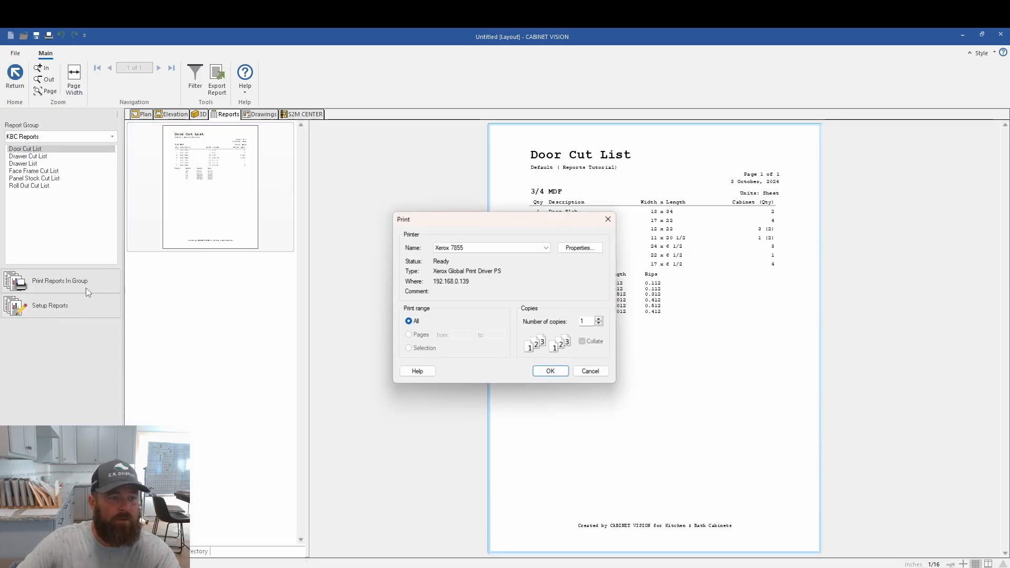
click(598, 376)
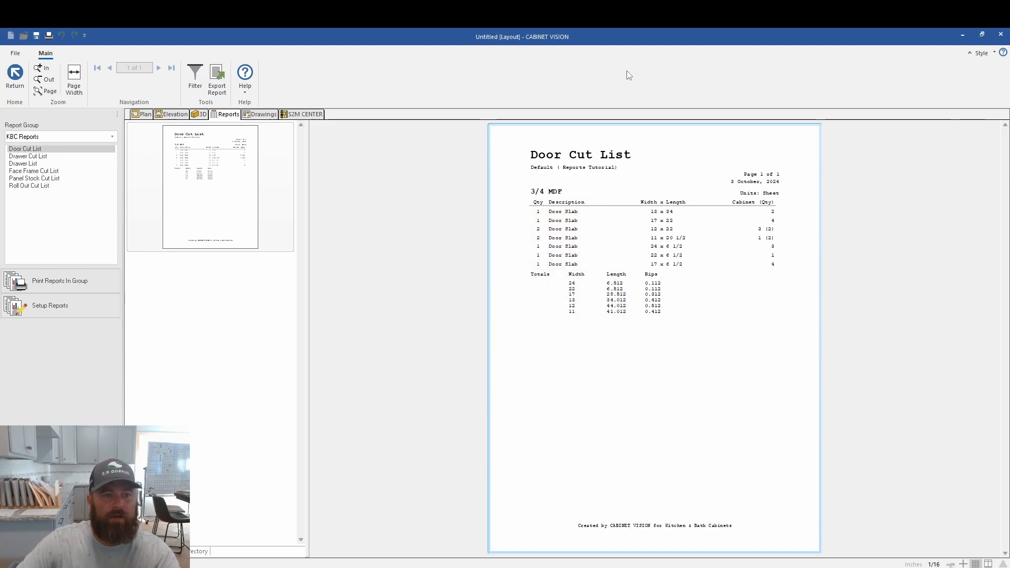
Step: Highlight the Roll Out Cut List, reselect the Door Cut List and leave the Report Center
click(42, 190)
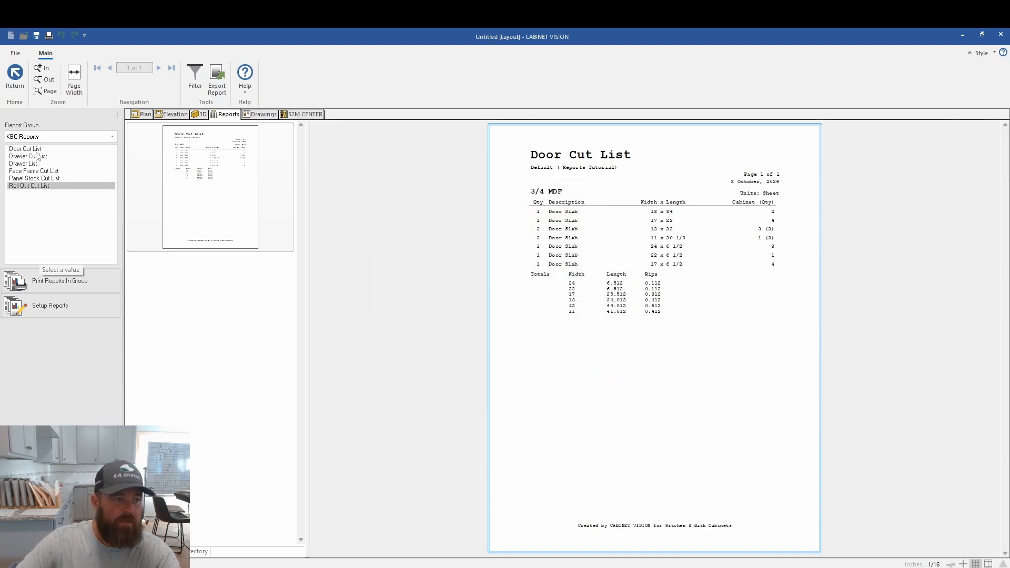
click(31, 150)
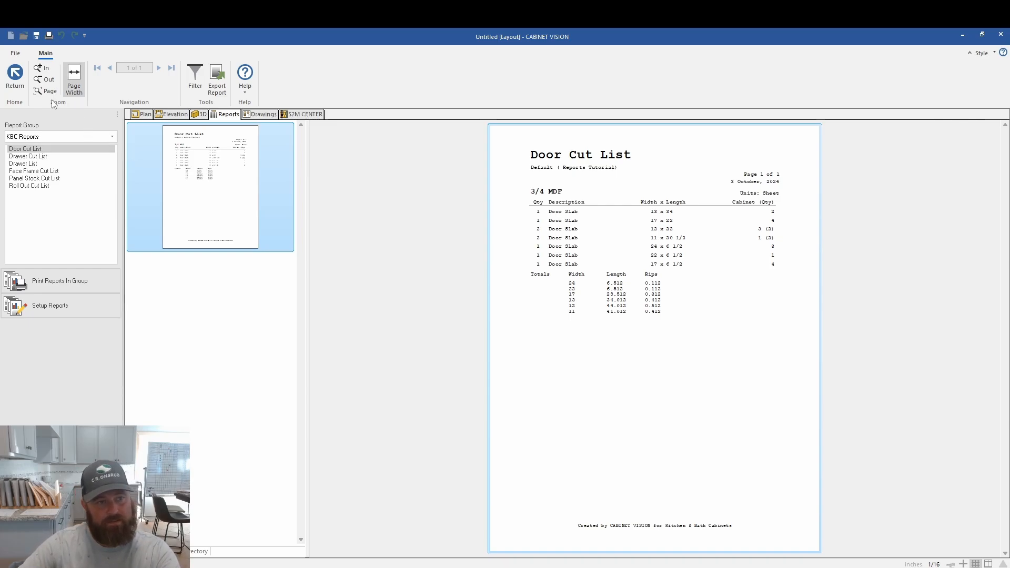
click(13, 81)
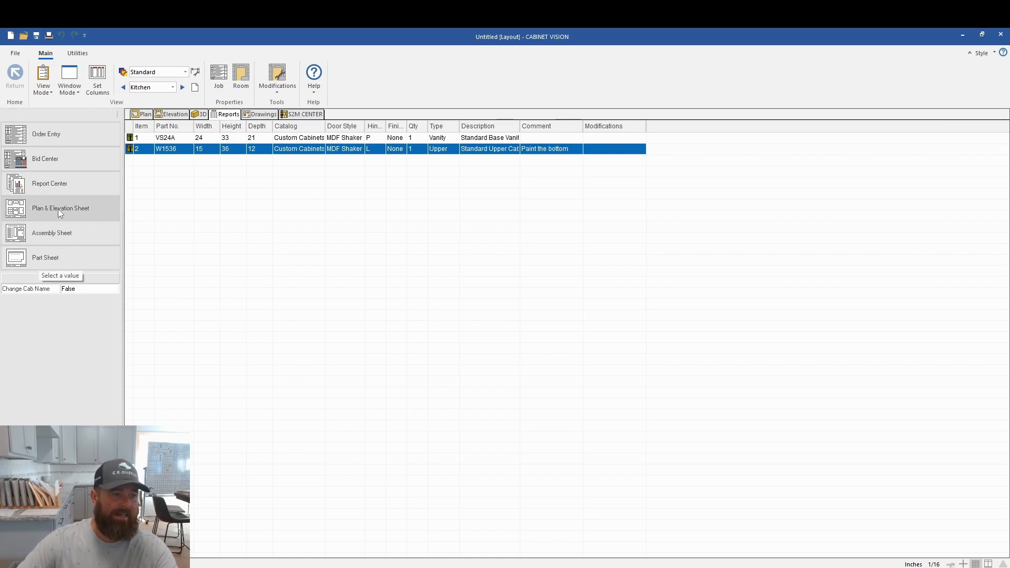
Step: Look at the Plan & Elevation Sheet options, check the blank drawing sheet and return to the reports list
click(78, 213)
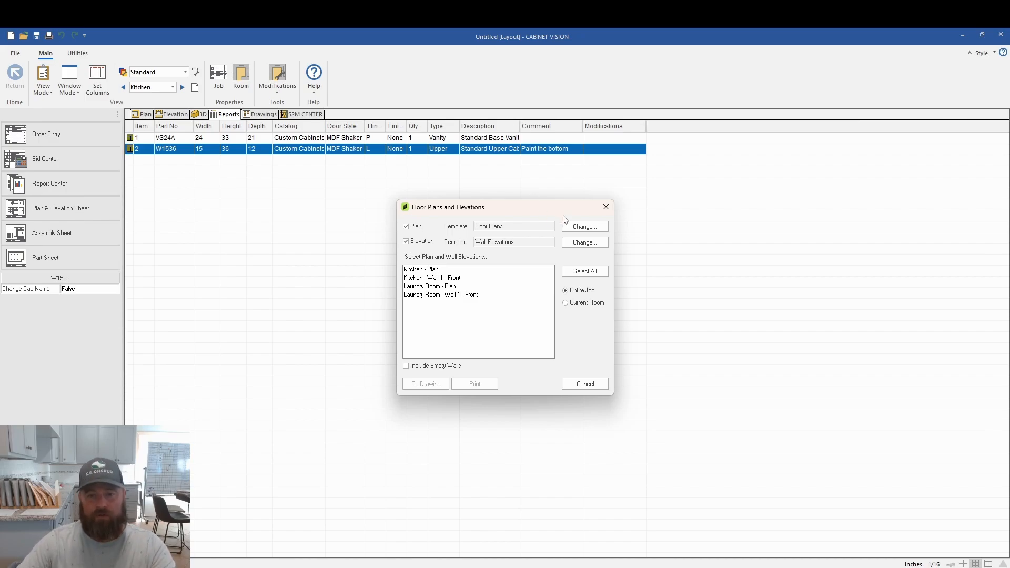
click(584, 384)
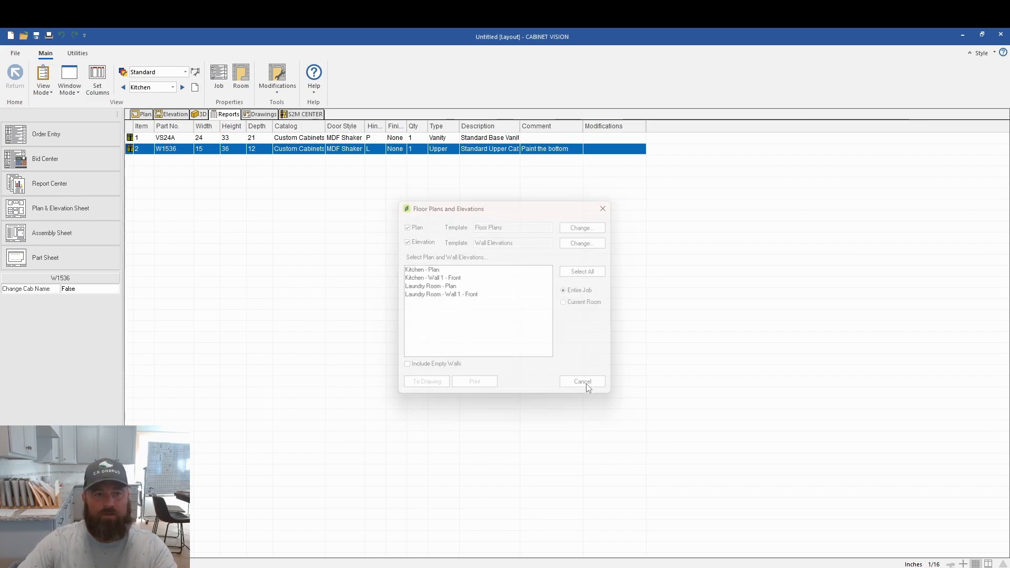
click(259, 114)
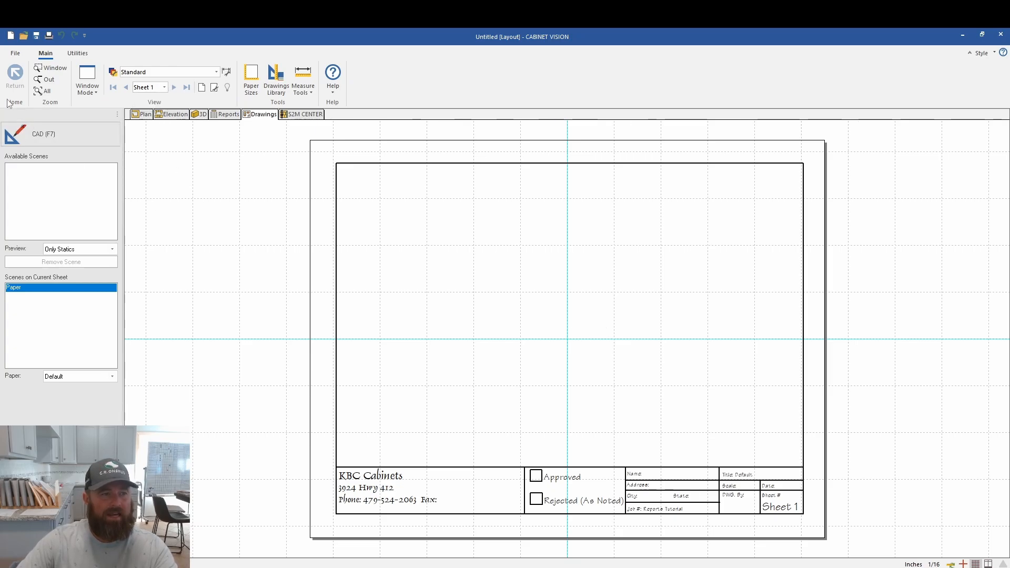
click(227, 114)
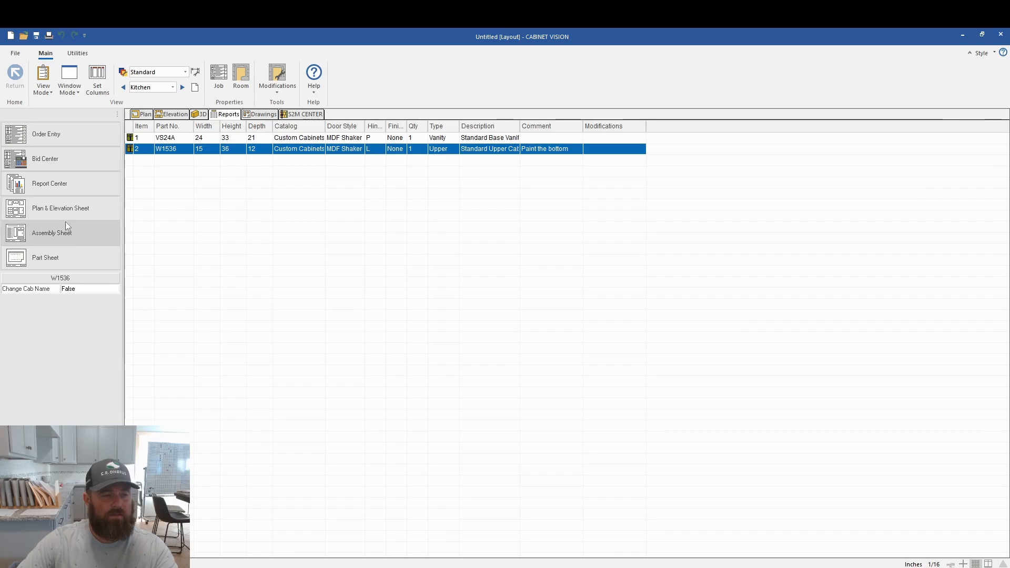
Step: Send all Kitchen and Laundry Room plans and wall elevations for the entire job to drawing sheets
click(49, 212)
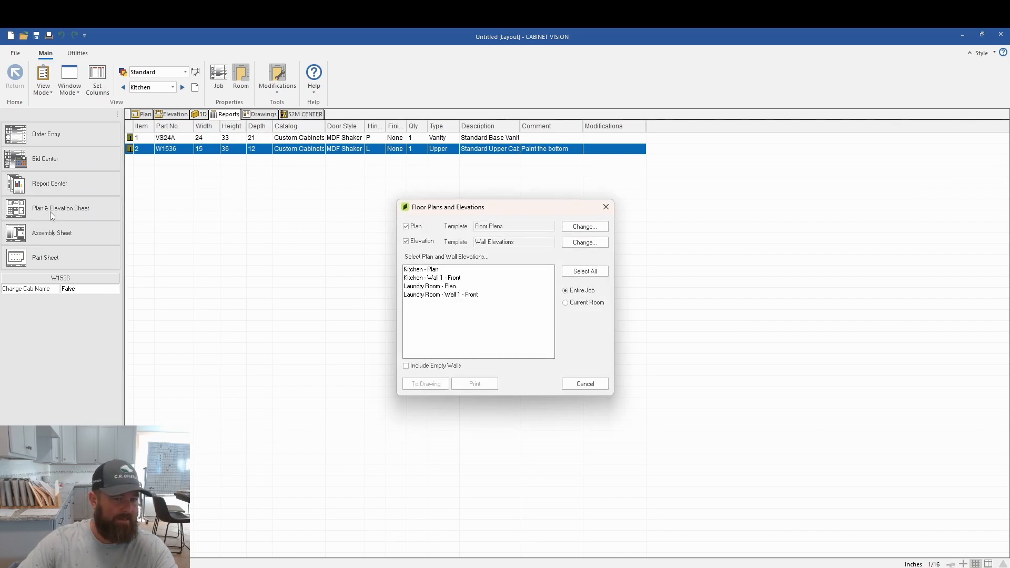
click(584, 271)
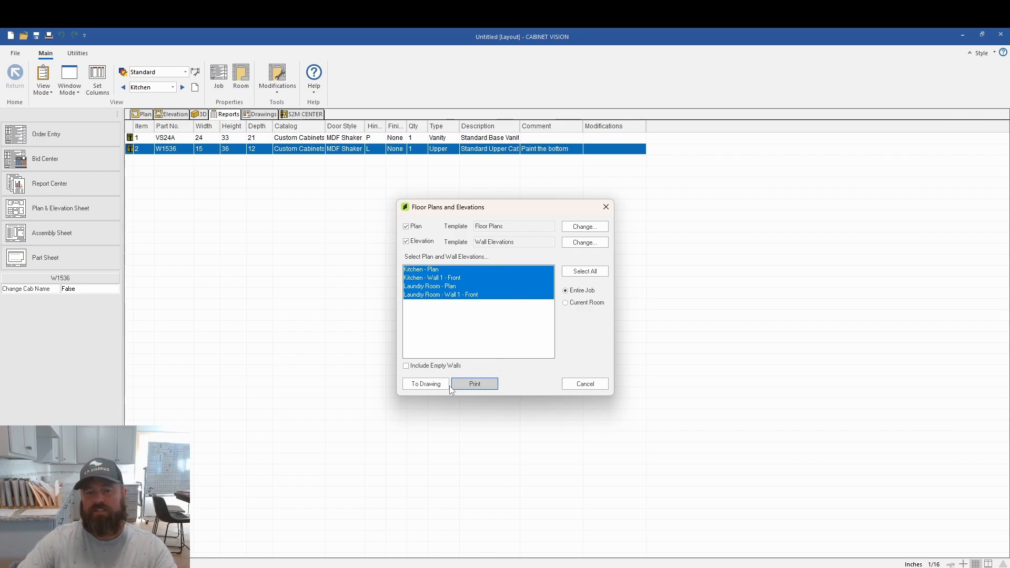
click(424, 384)
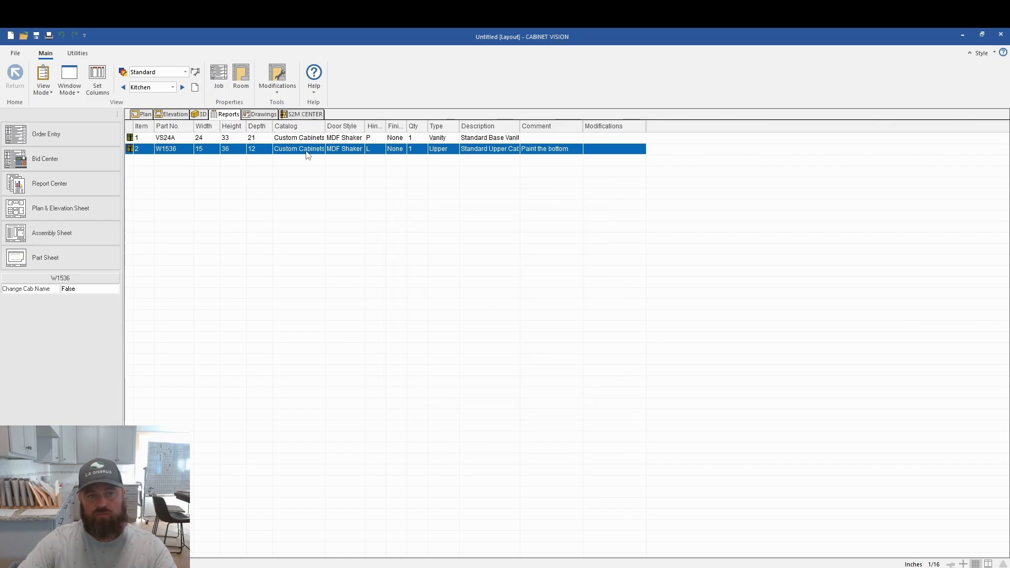
Step: Review the generated Kitchen and Laundry Room plan and elevation sheets in the drawings
click(270, 117)
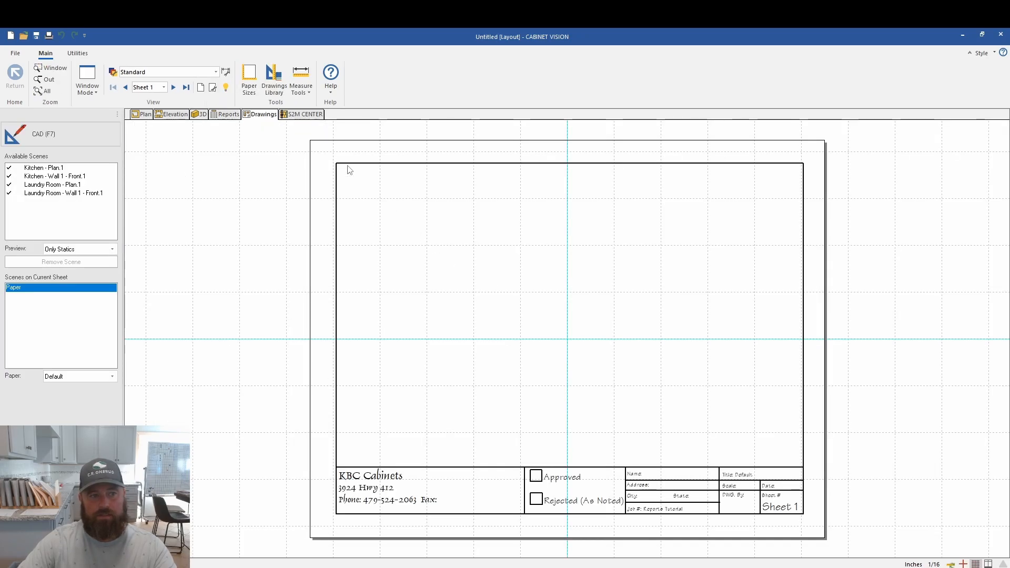
click(174, 88)
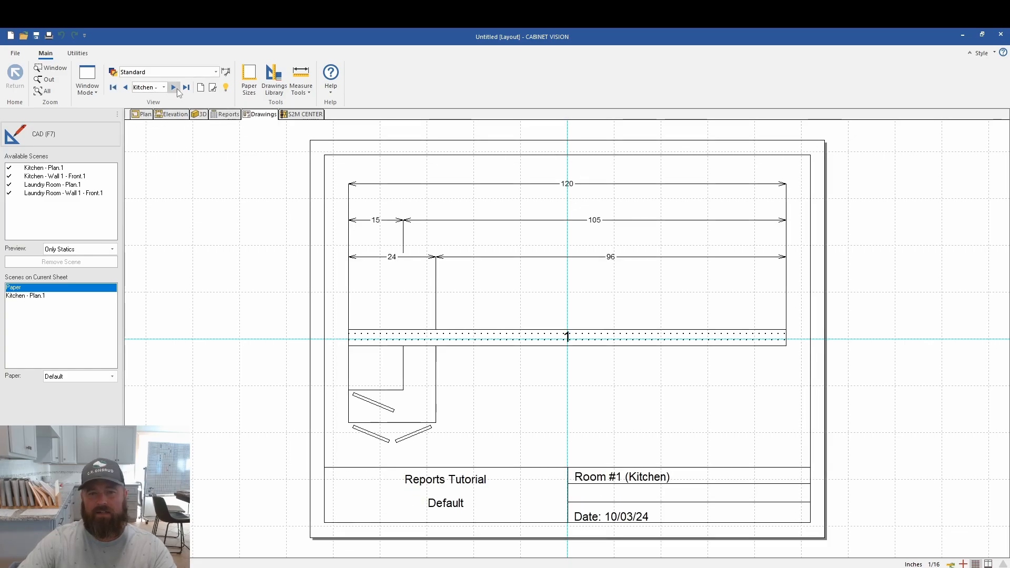
click(176, 90)
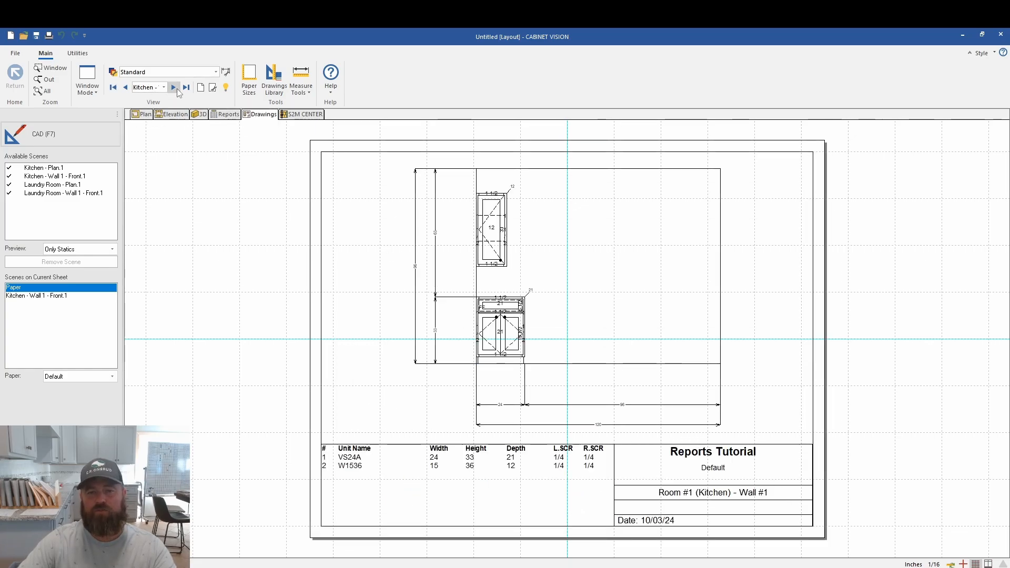
click(174, 88)
click(174, 88)
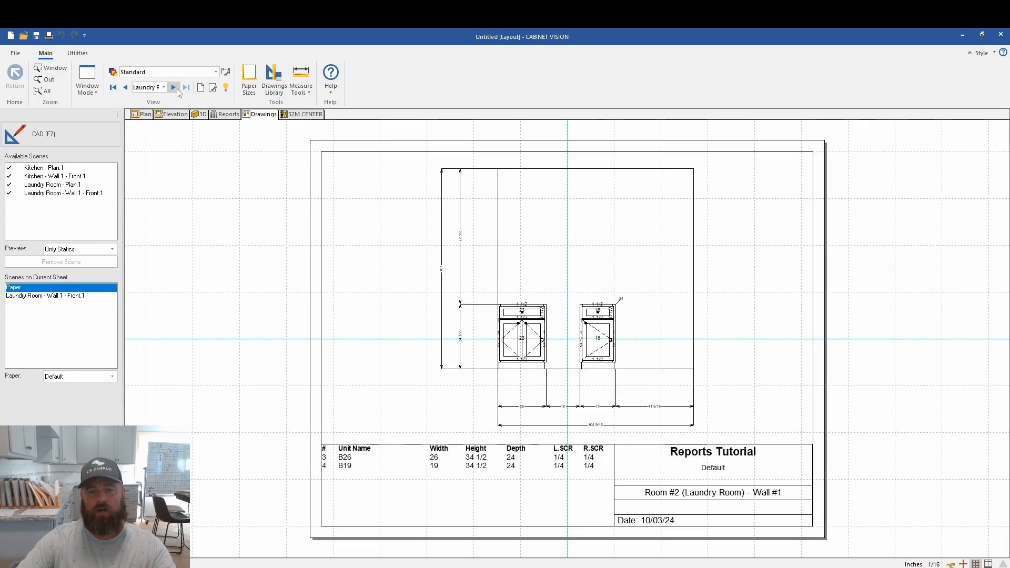
click(174, 88)
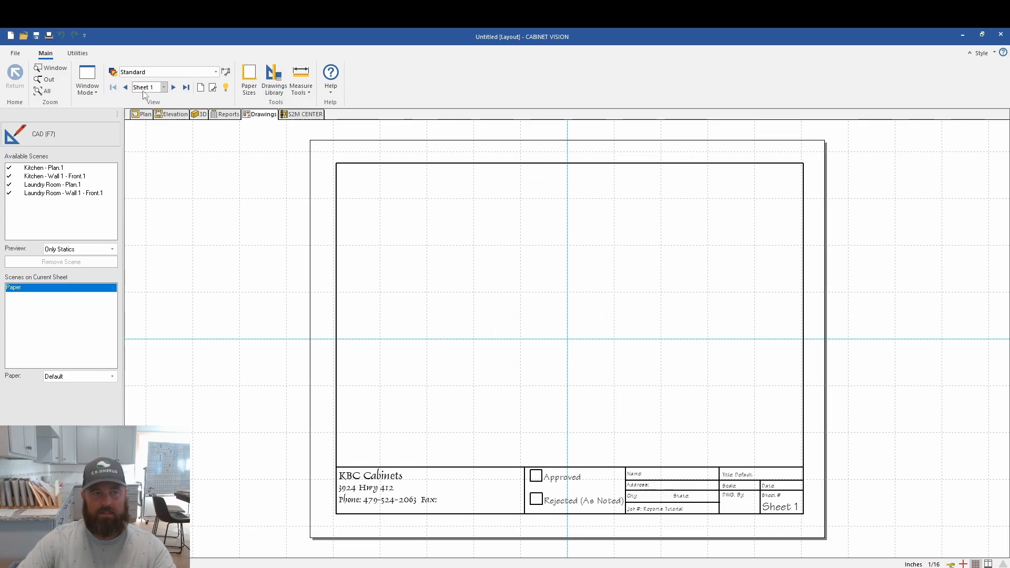
click(125, 88)
click(129, 89)
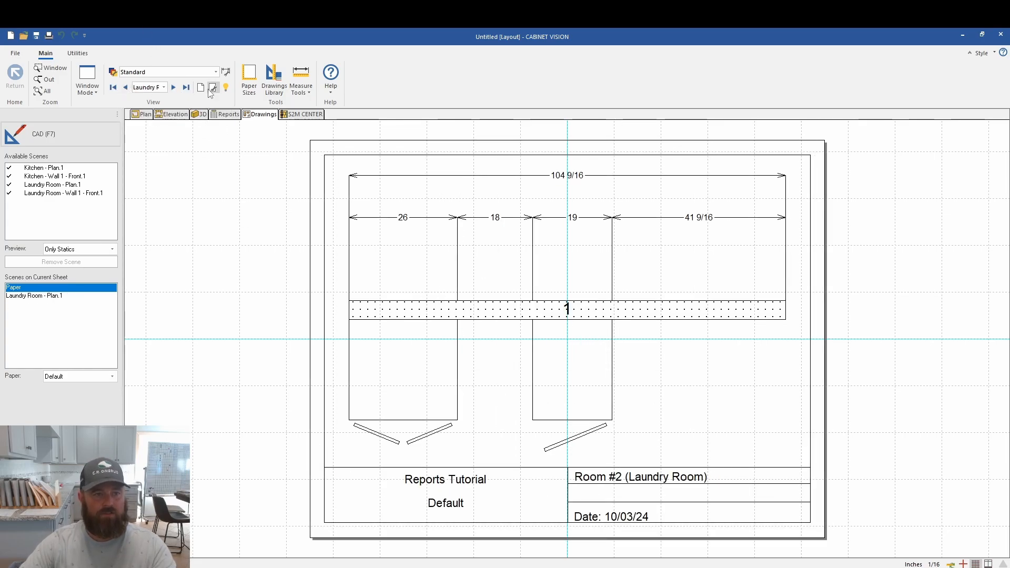
Step: Reopen the Plan & Elevation Sheet options from the reports and inspect the available floor plan and wall elevation templates
click(226, 114)
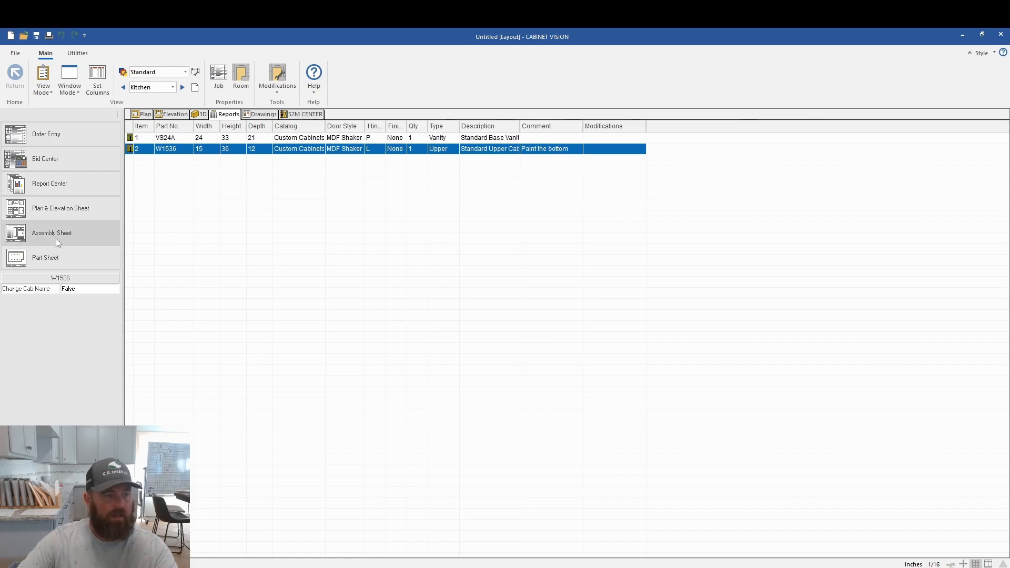
click(76, 208)
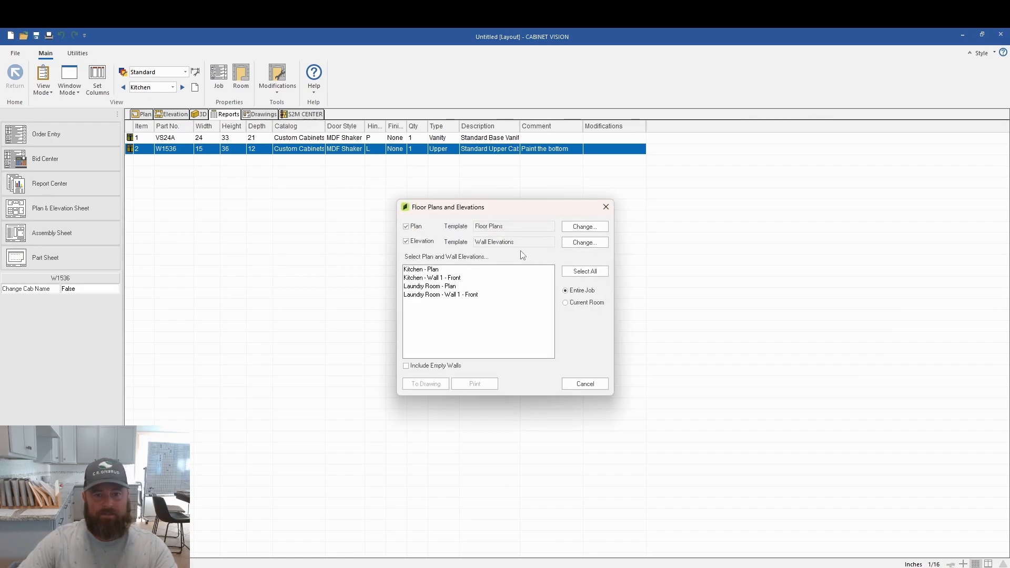
click(589, 230)
click(421, 262)
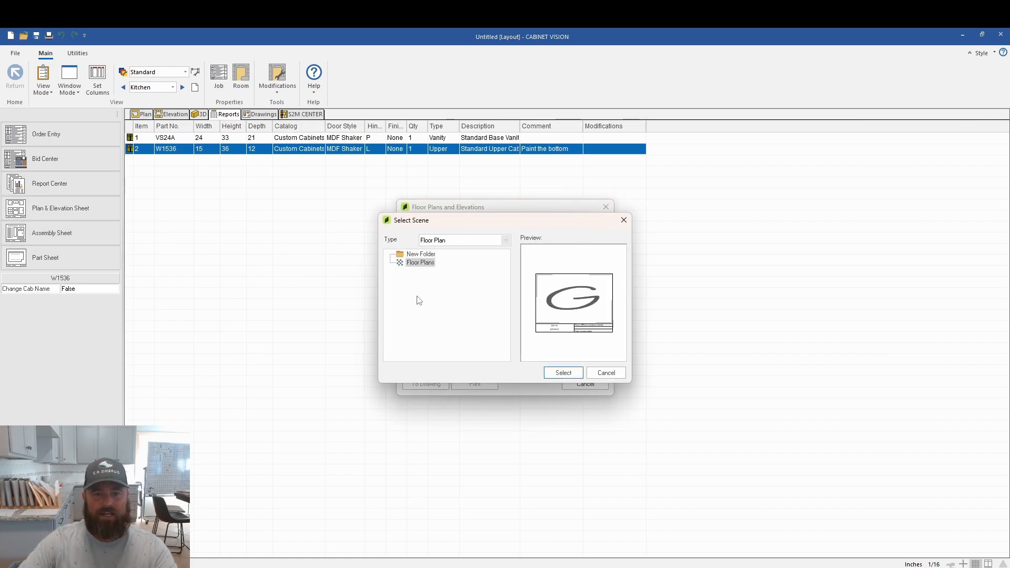
click(606, 373)
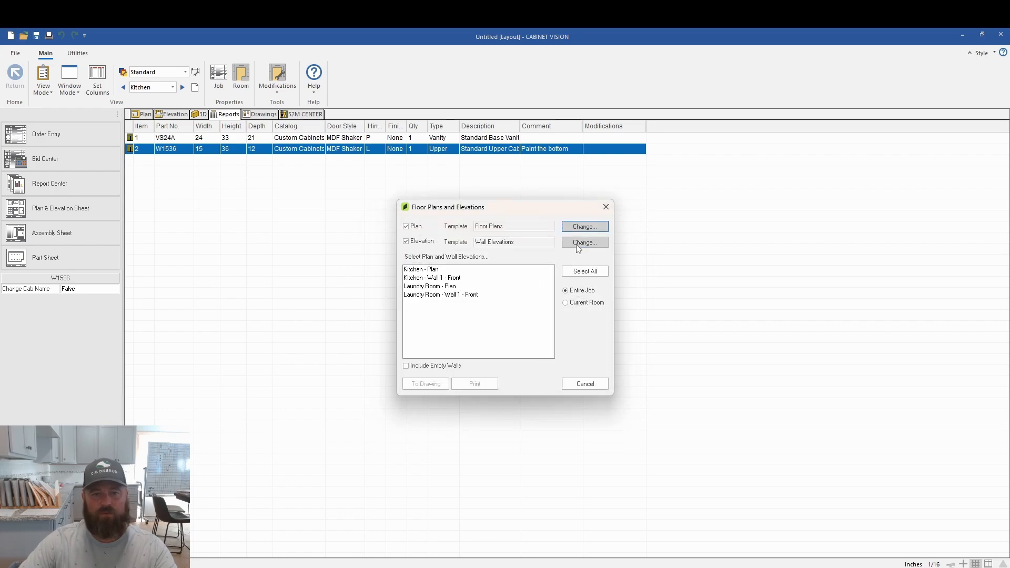
click(580, 244)
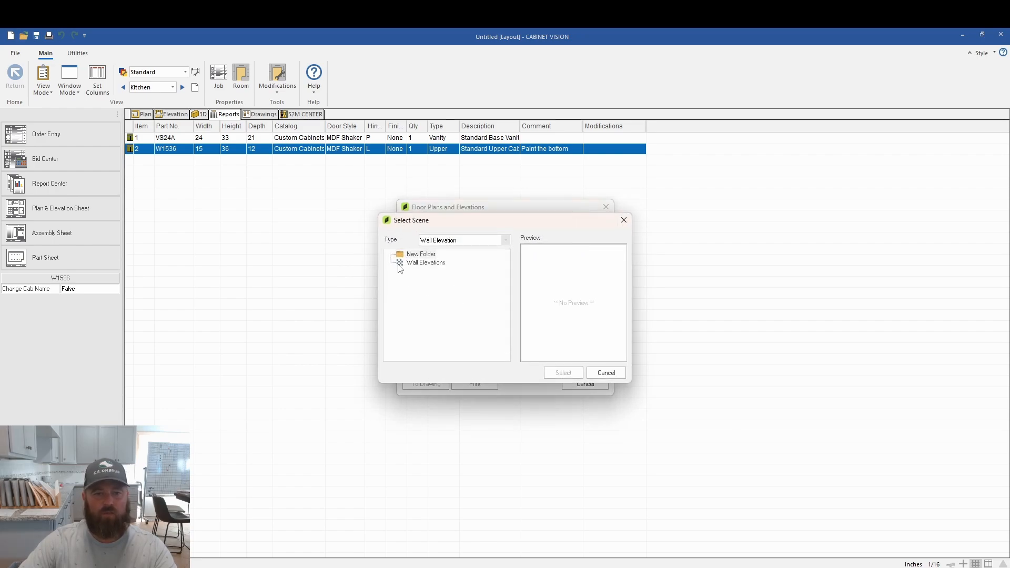
click(612, 374)
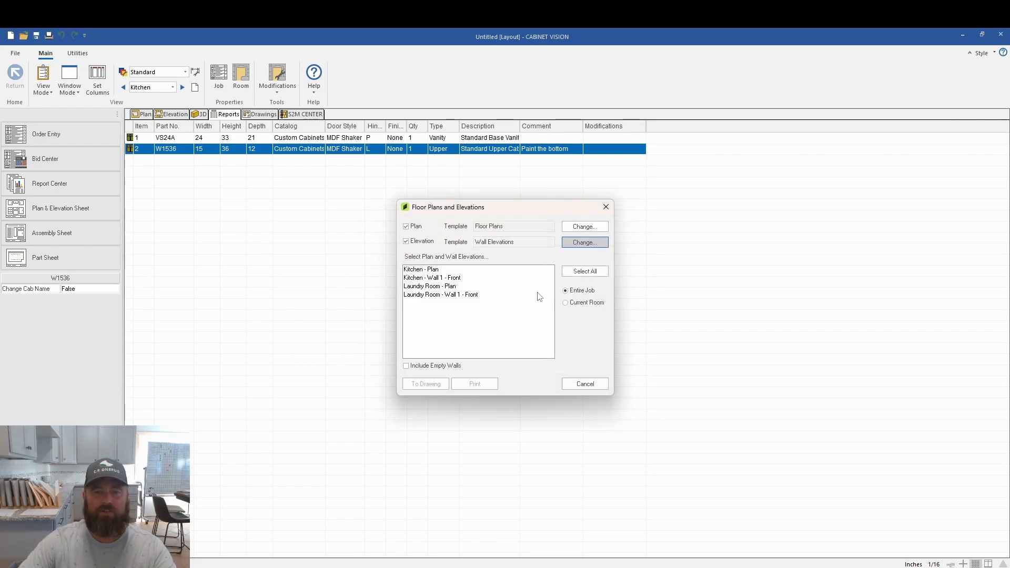
Step: Exclude and re-include the plans and elevations in the selection list, and close the options without output
click(406, 227)
click(406, 227)
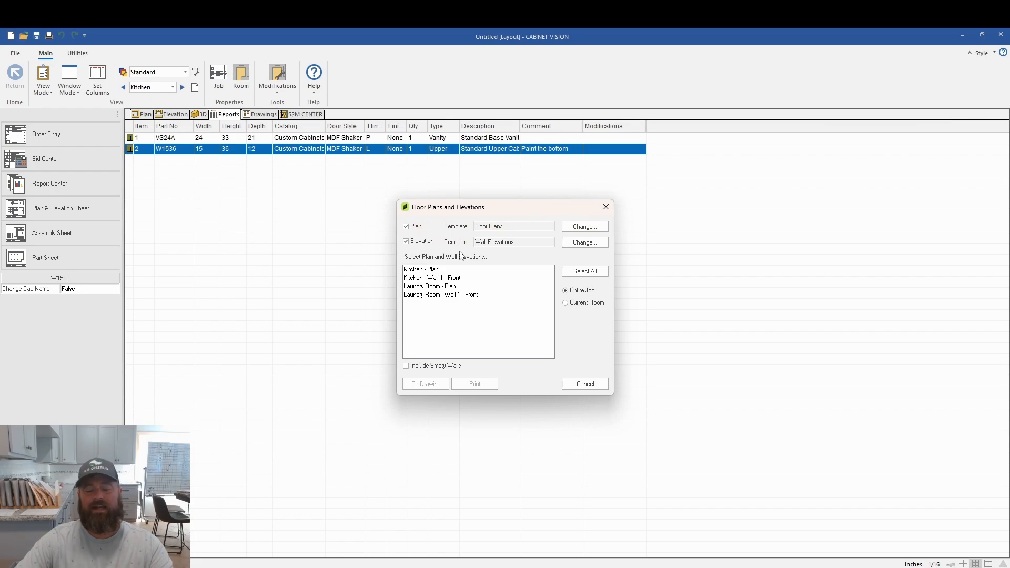
click(406, 227)
click(405, 227)
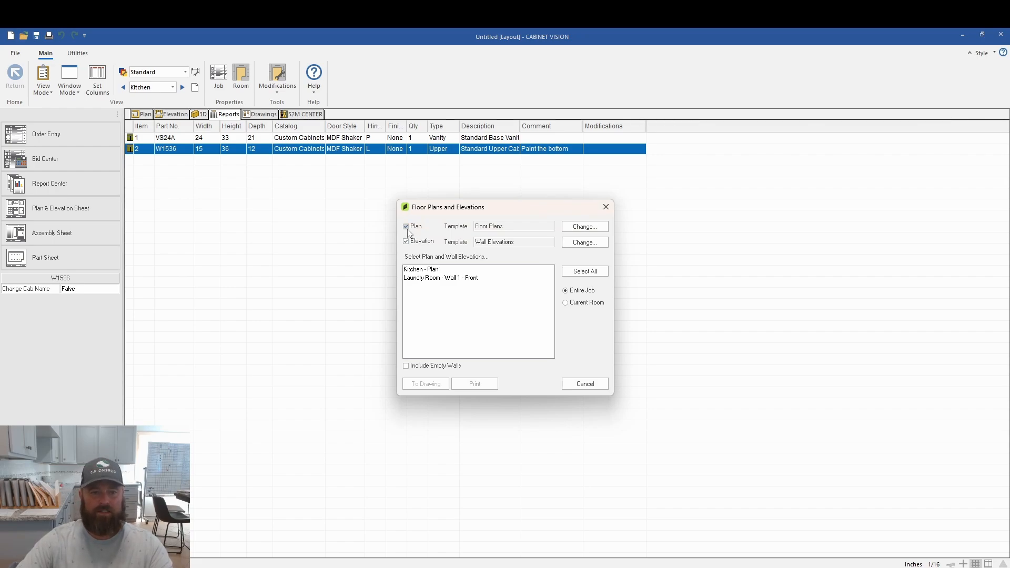
click(406, 242)
click(407, 242)
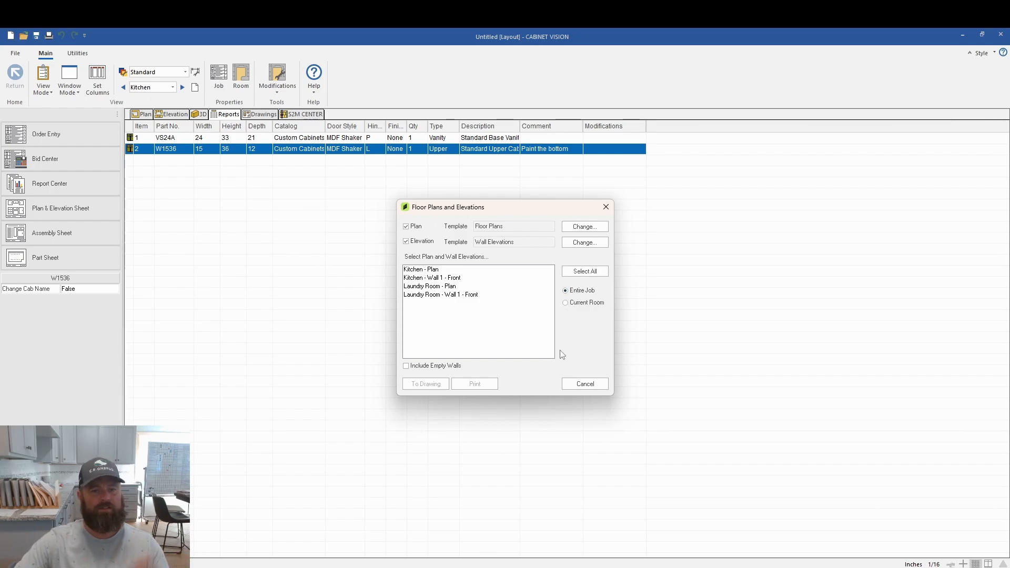
click(585, 384)
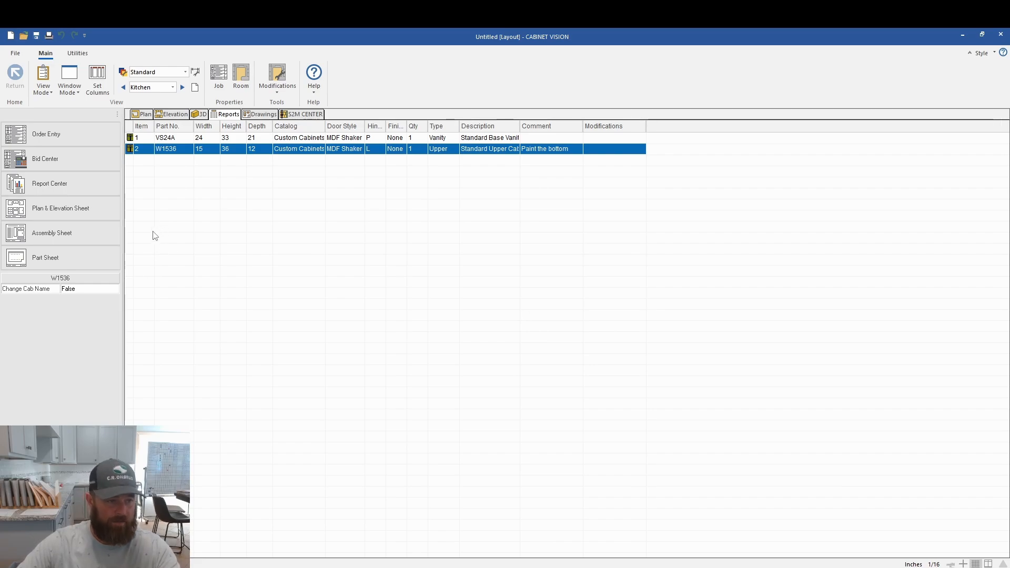
Step: Open the Assembly Sheet options, inspect the available templates, select assembly VS24A and cancel without output
click(57, 242)
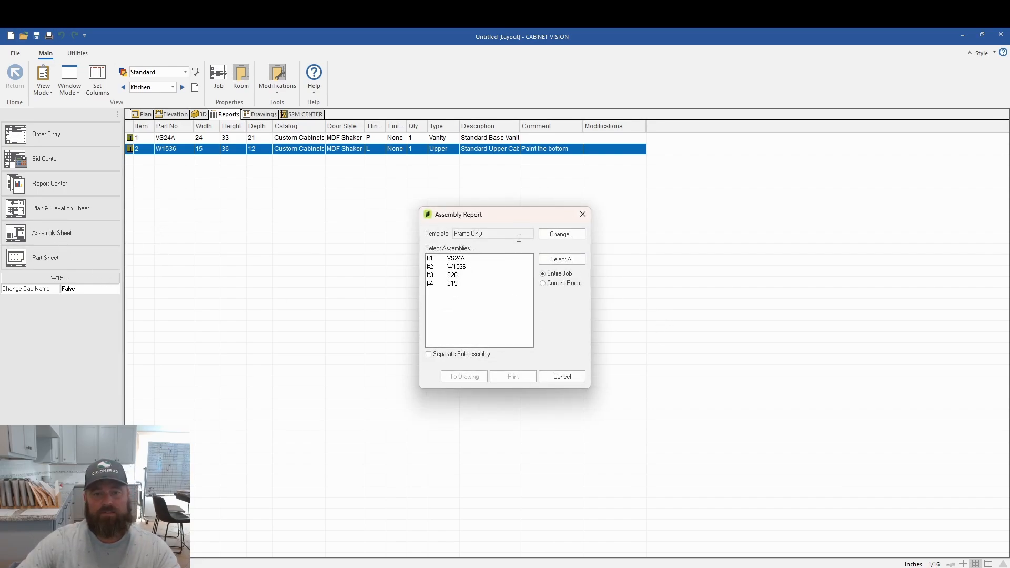
click(558, 235)
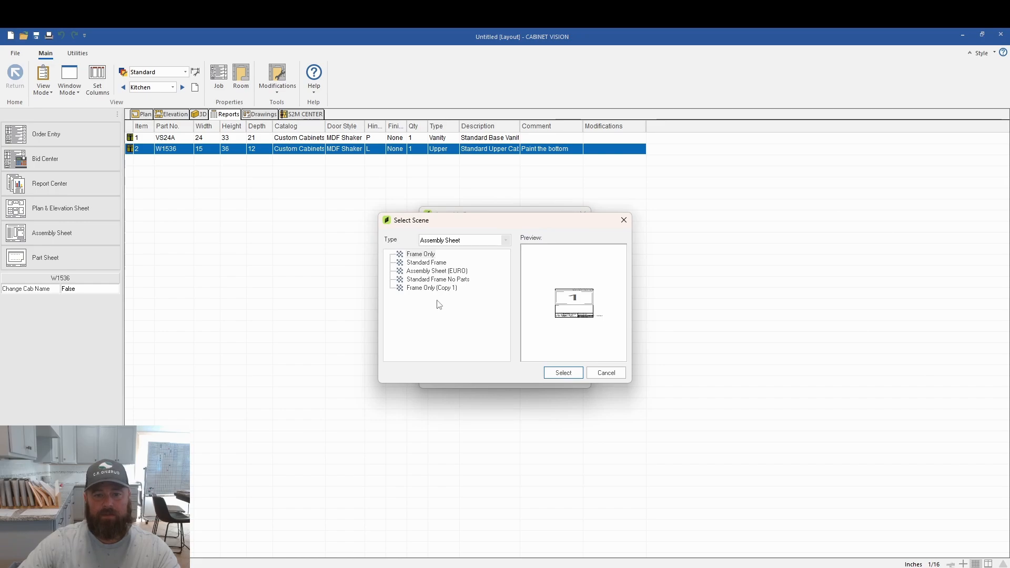
click(610, 373)
click(495, 261)
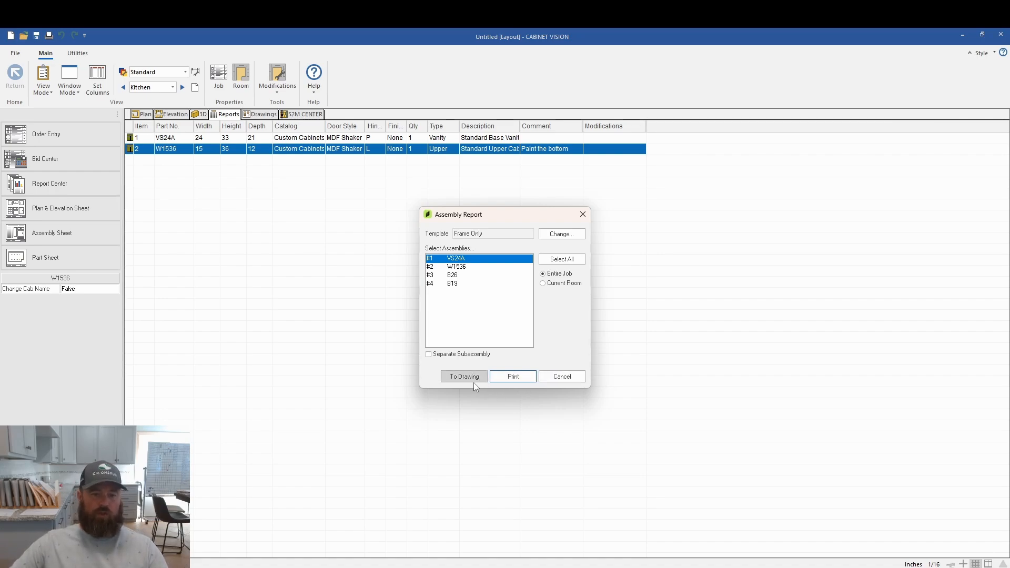
click(562, 377)
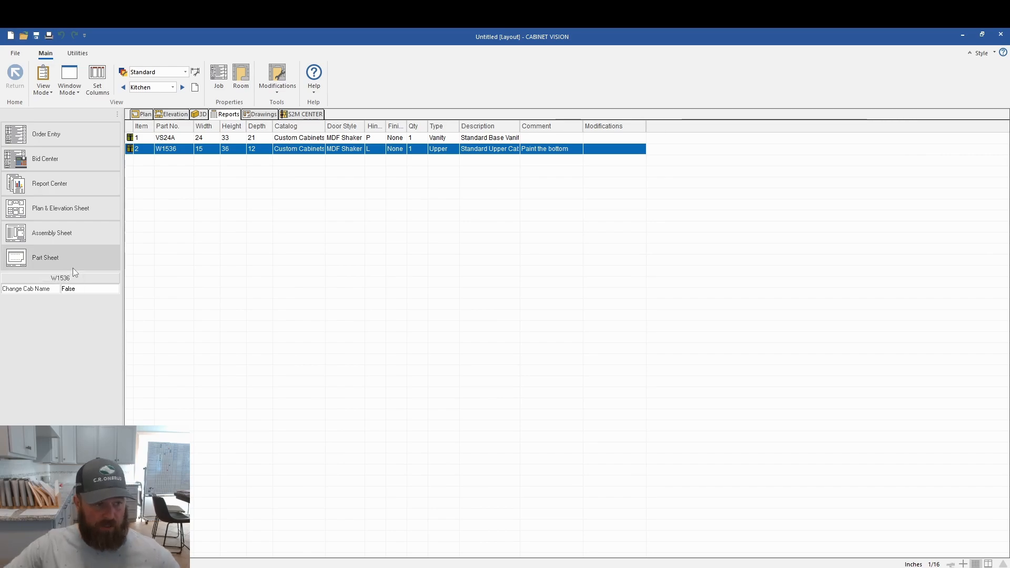
Step: Generate part sheets for assembly VS24A with the Part Sheet template and send them to the drawings
click(55, 260)
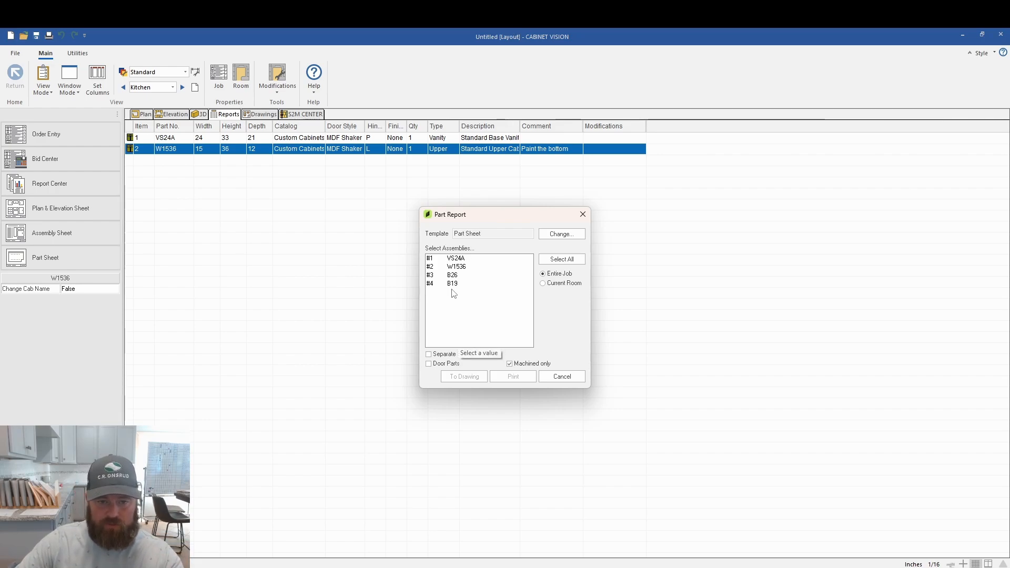
click(465, 259)
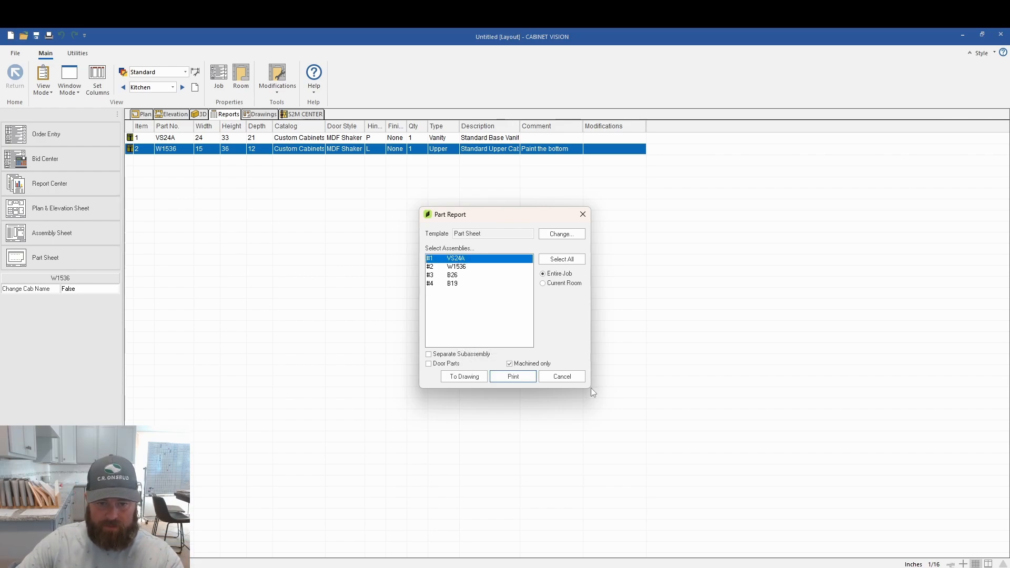
click(463, 376)
click(536, 364)
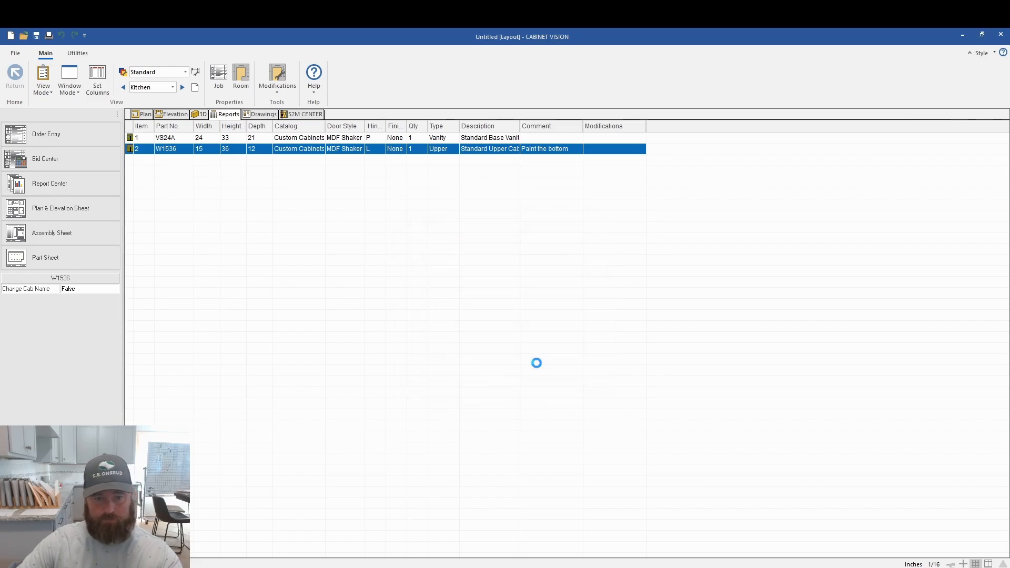
Step: Review the generated VS24A part sheets in the drawings, from the drawer front sheet through both door sheets
click(258, 114)
click(173, 87)
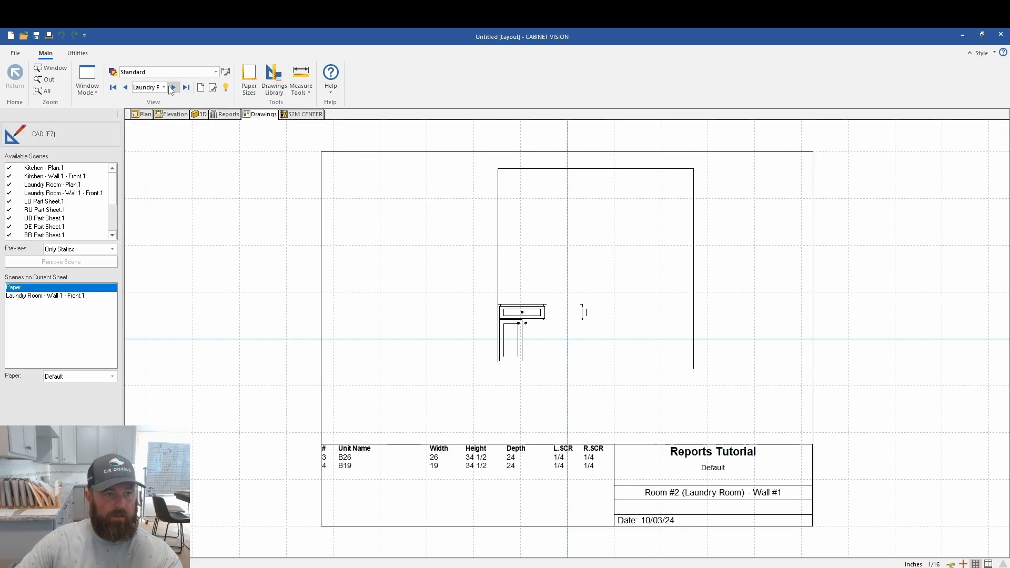
click(164, 87)
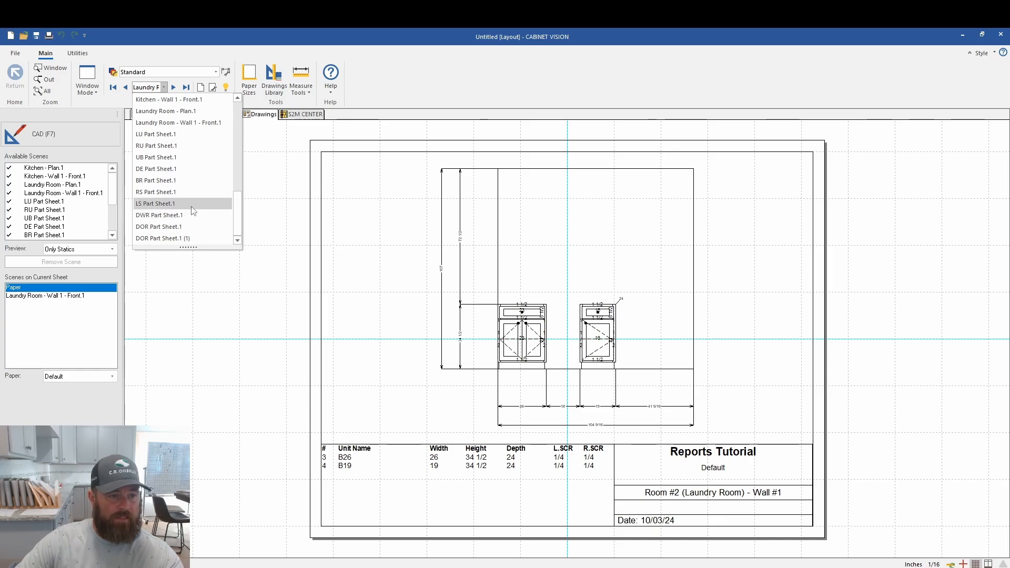
click(173, 216)
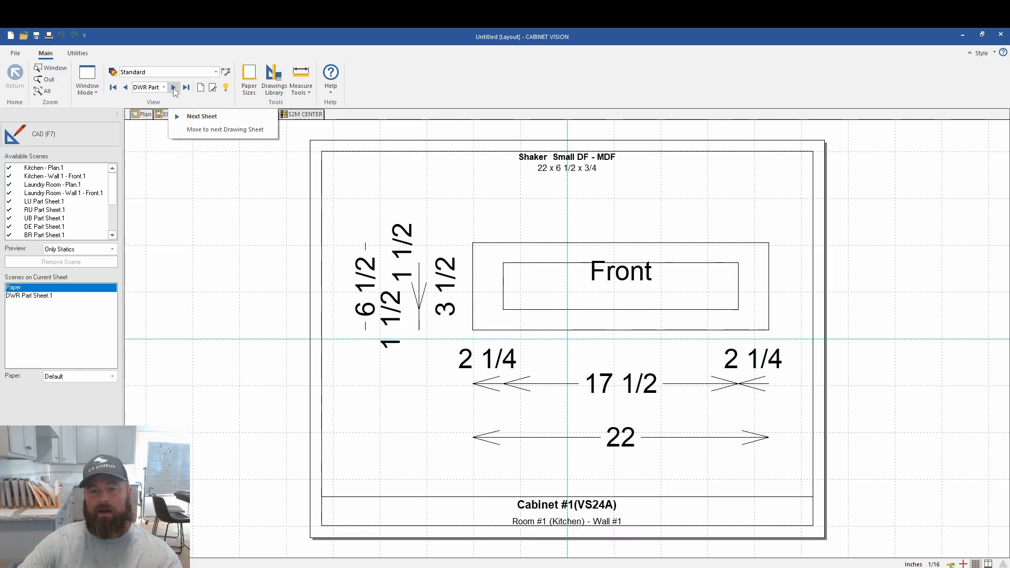
click(174, 88)
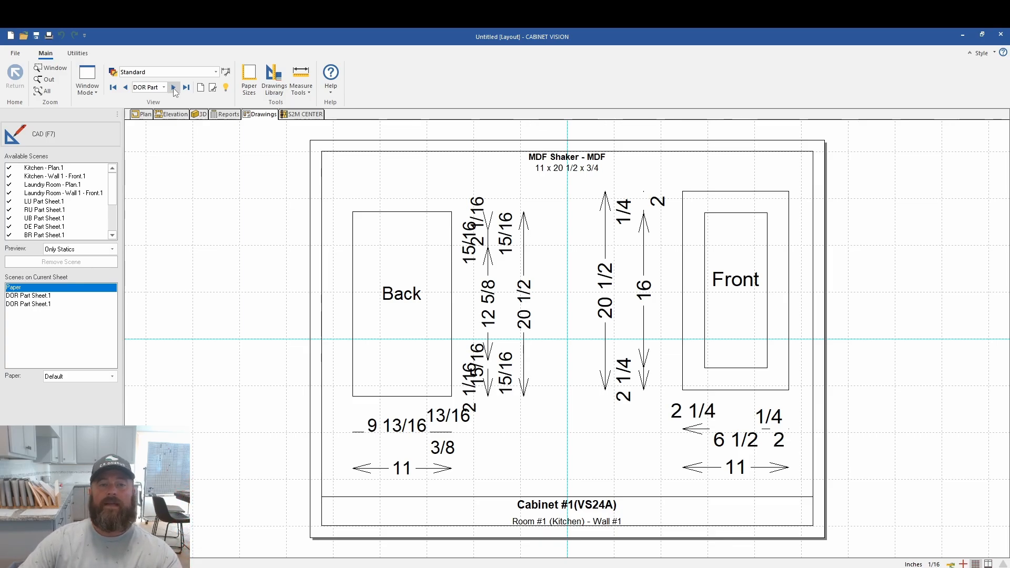
click(174, 87)
click(174, 88)
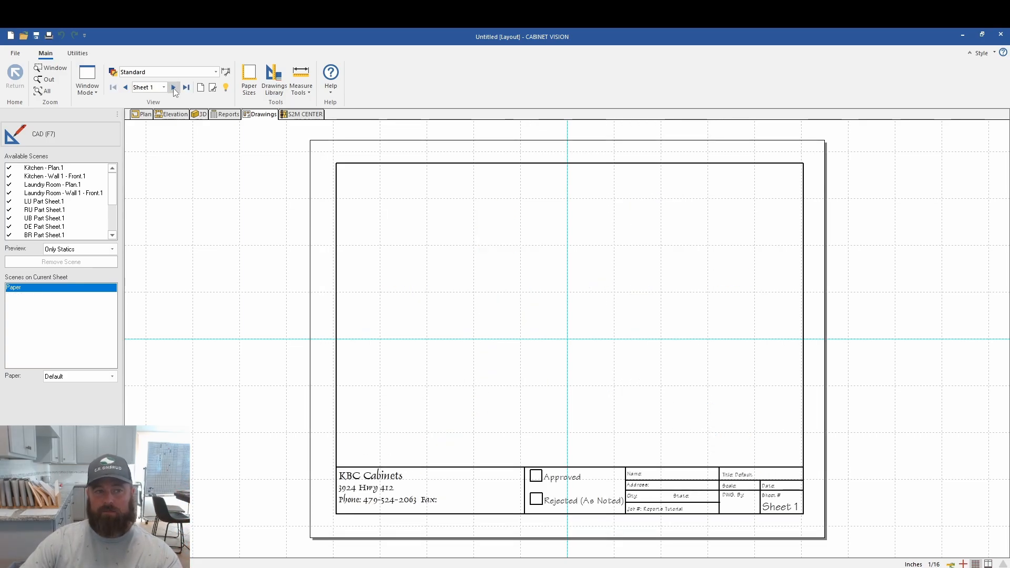
click(125, 89)
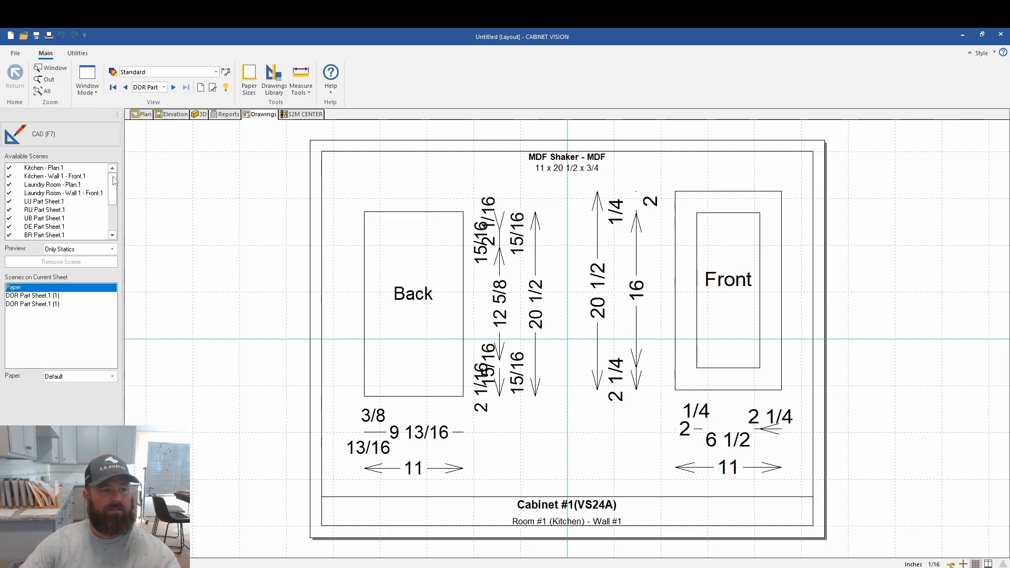
Step: Reopen the Part Sheet options from the reports, inspect the available templates and cancel without output
click(230, 114)
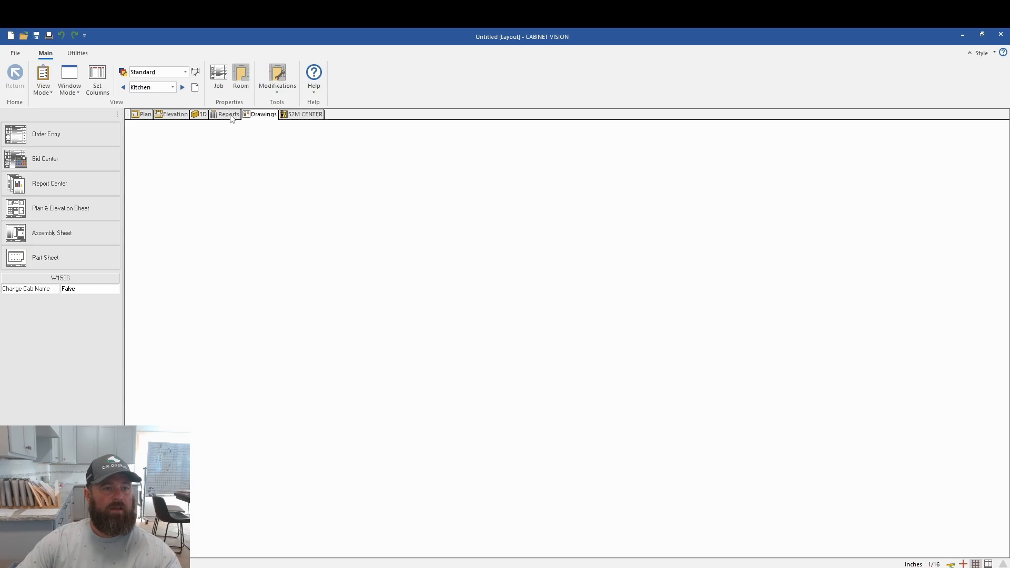
click(84, 262)
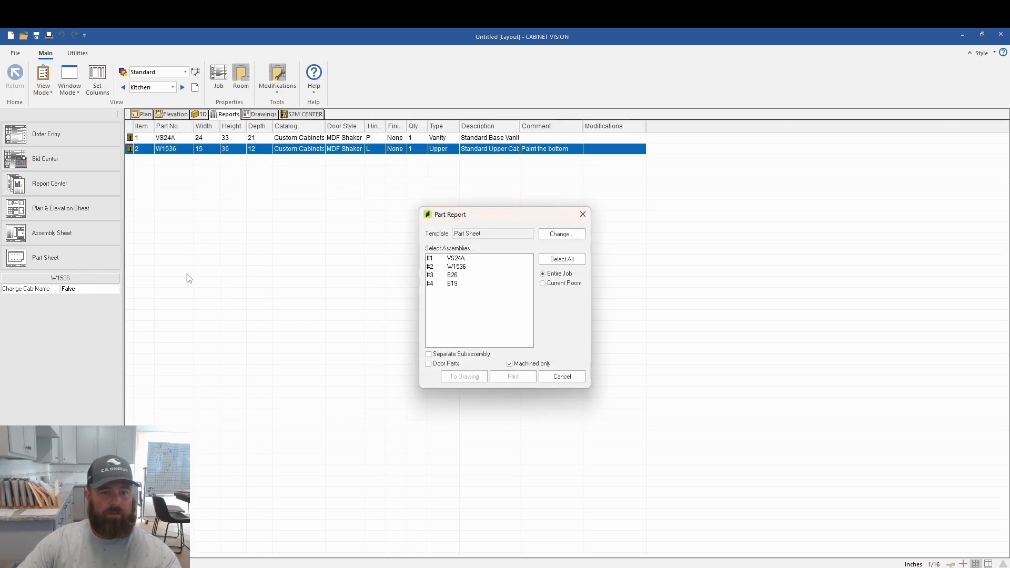
click(561, 235)
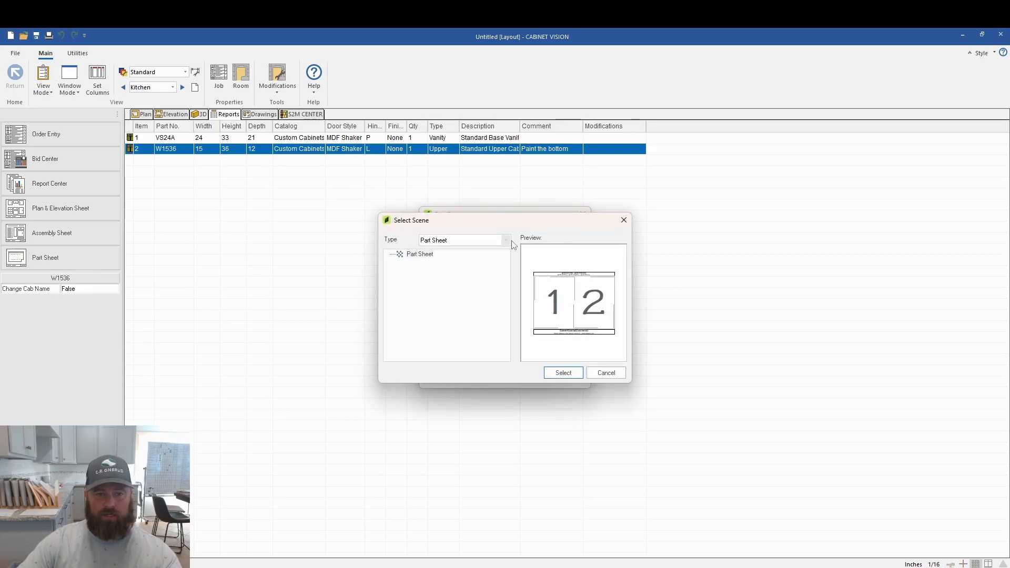
click(596, 374)
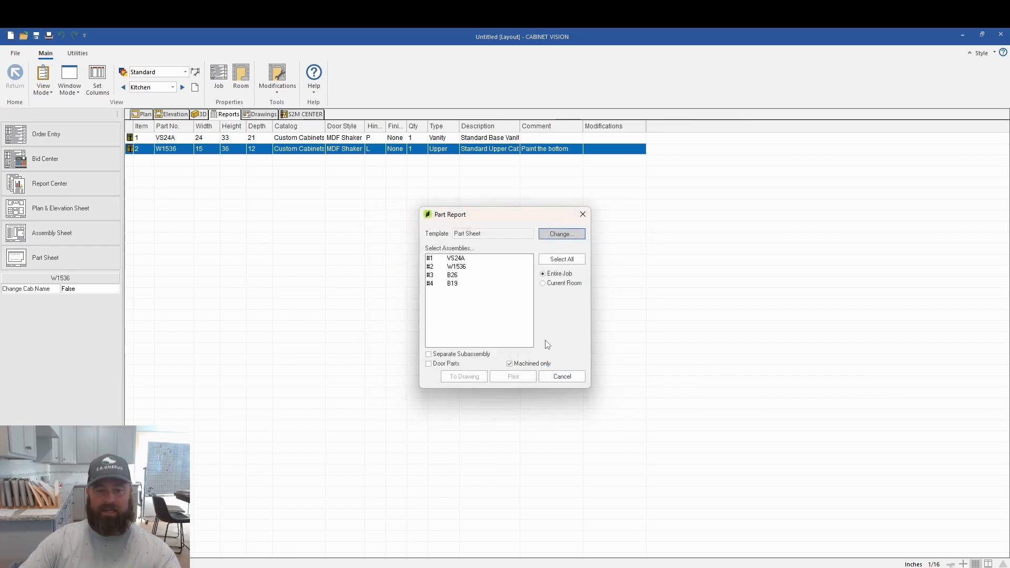
click(562, 377)
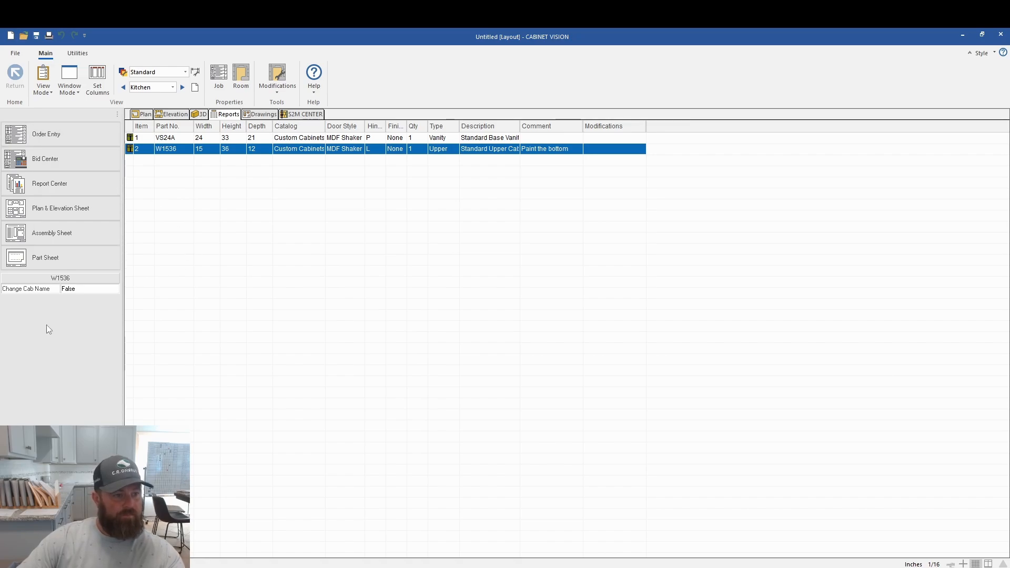